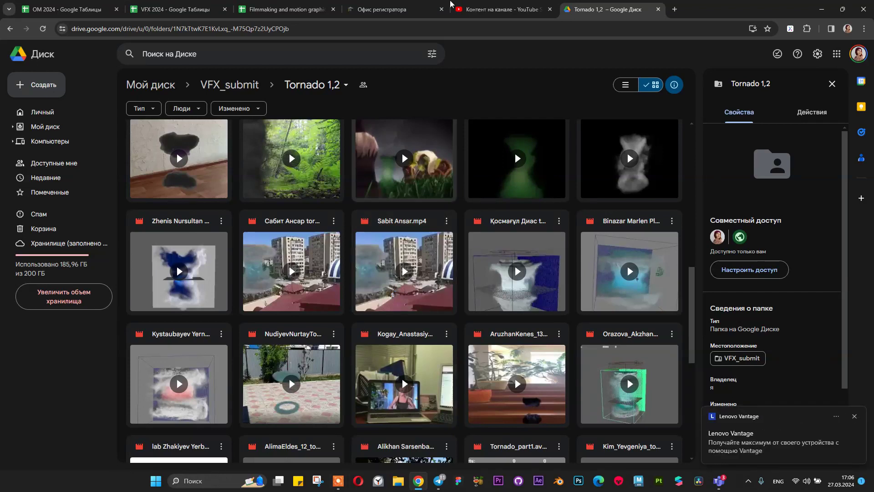
- Switch to the VFX 2024 spreadsheet and examine the "lab 6 tornado part 1" and "lab 6 tornado part 2, 3" grade columns
left_click(186, 10)
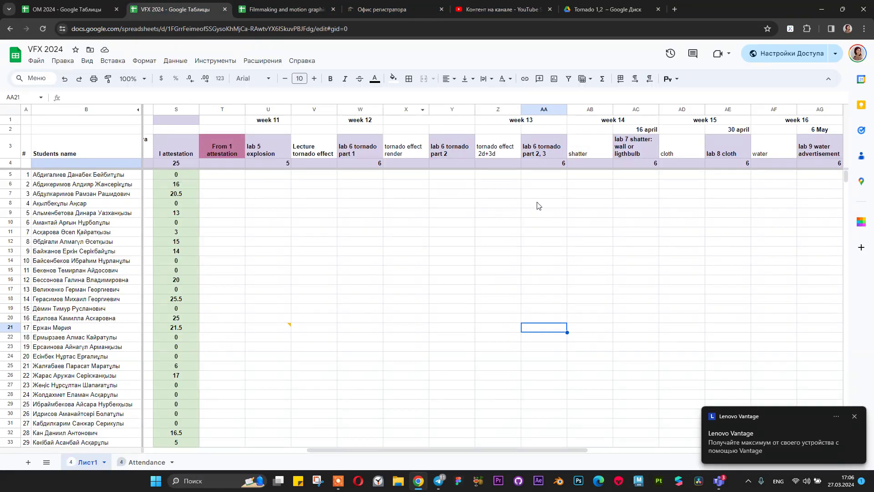
left_click(368, 149)
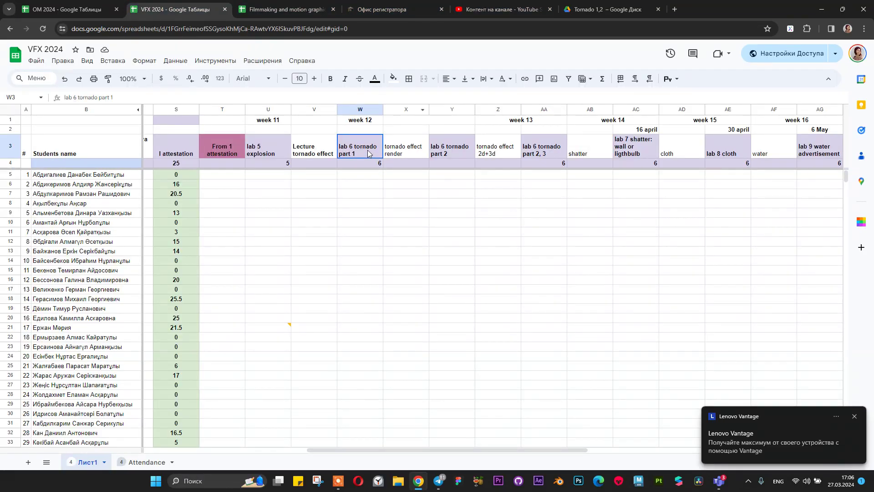
left_click(356, 195)
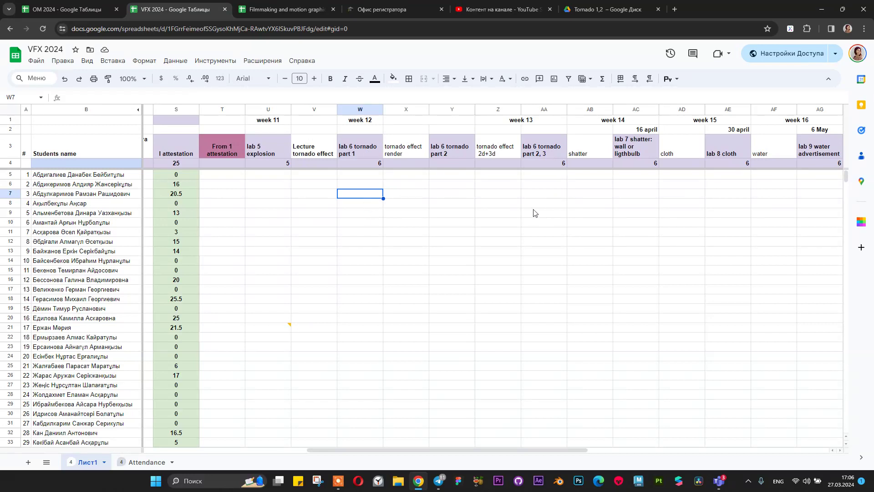
left_click(543, 184)
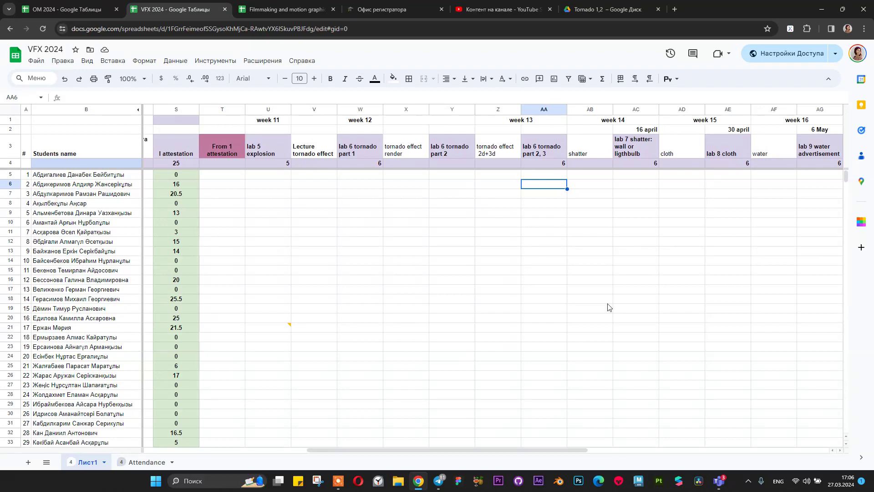
left_click(358, 214)
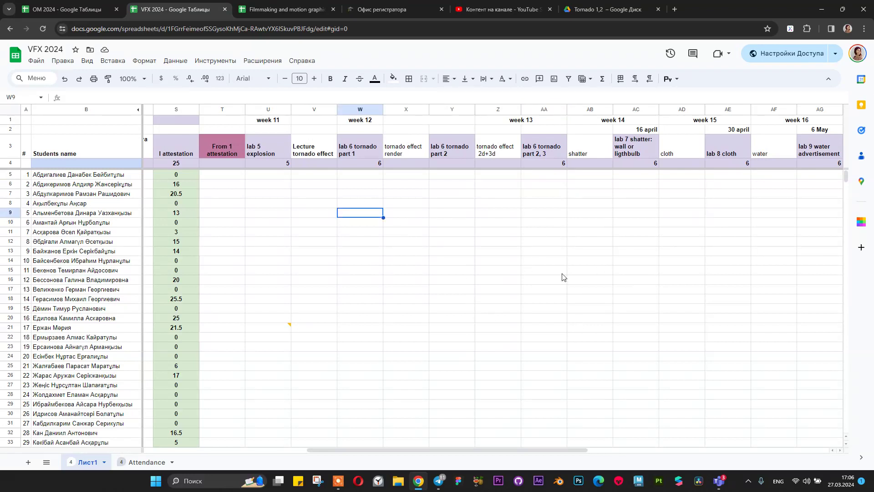
left_click_drag(344, 188, 375, 347)
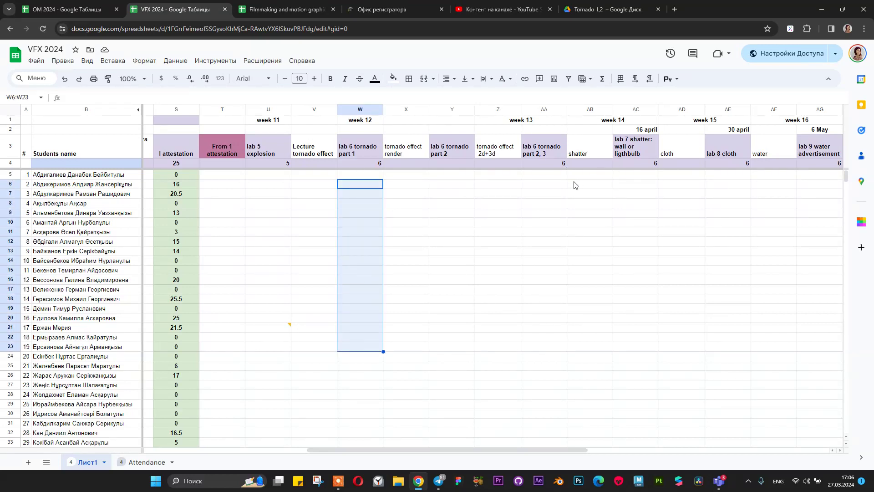
left_click_drag(555, 193, 555, 203)
left_click_drag(554, 234, 552, 324)
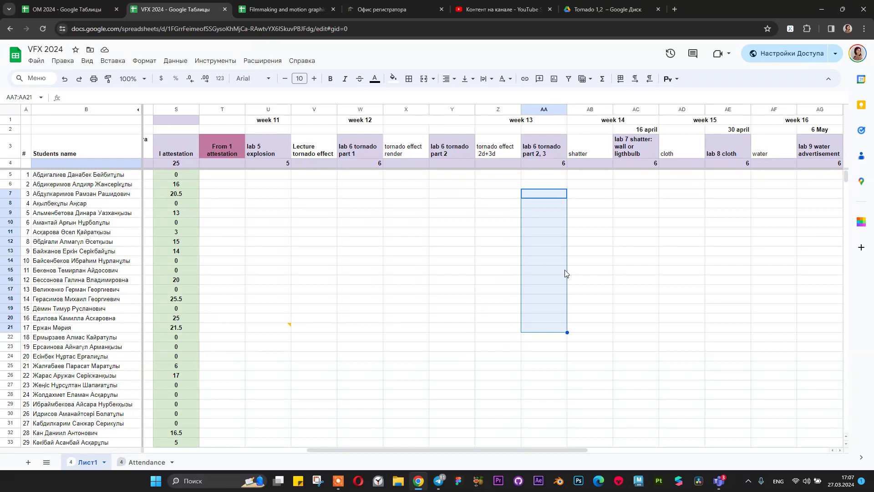
- Return to the Tornado 1,2 folder in Google Drive, play the tornado video with the park and fountain, and close it
left_click(573, 4)
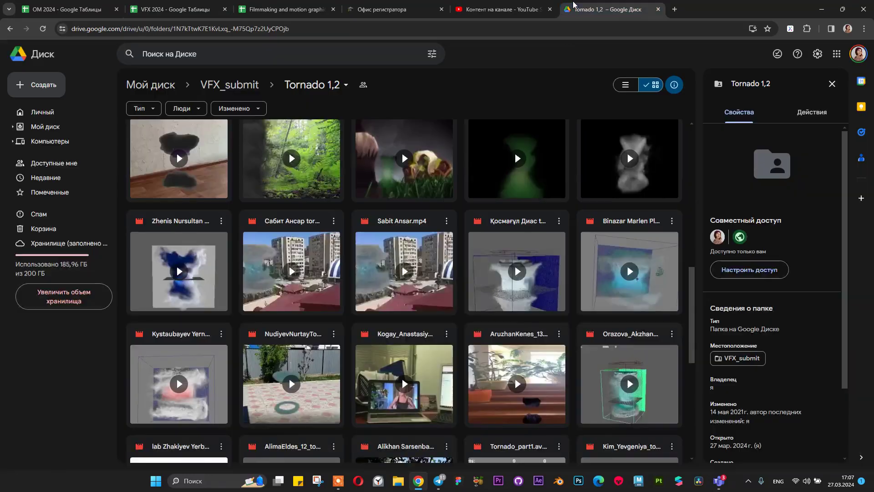
scroll(357, 261, "down", 2)
scroll(359, 260, "down", 5)
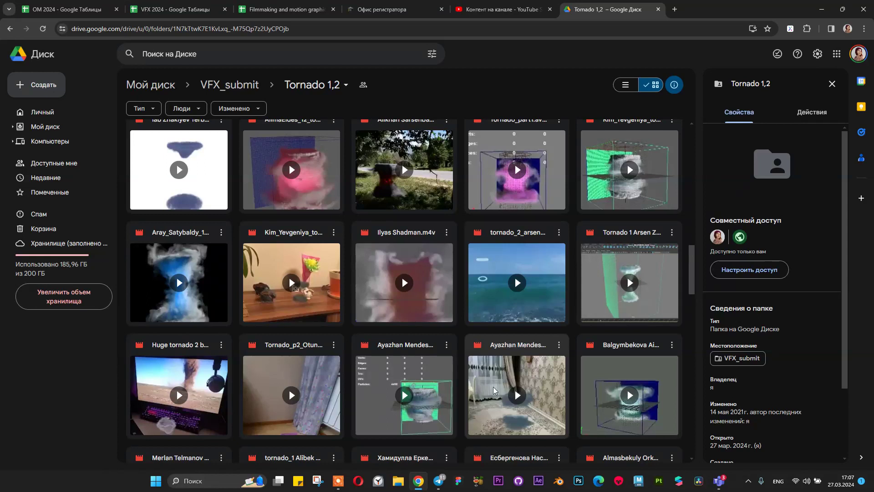
scroll(498, 383, "down", 5)
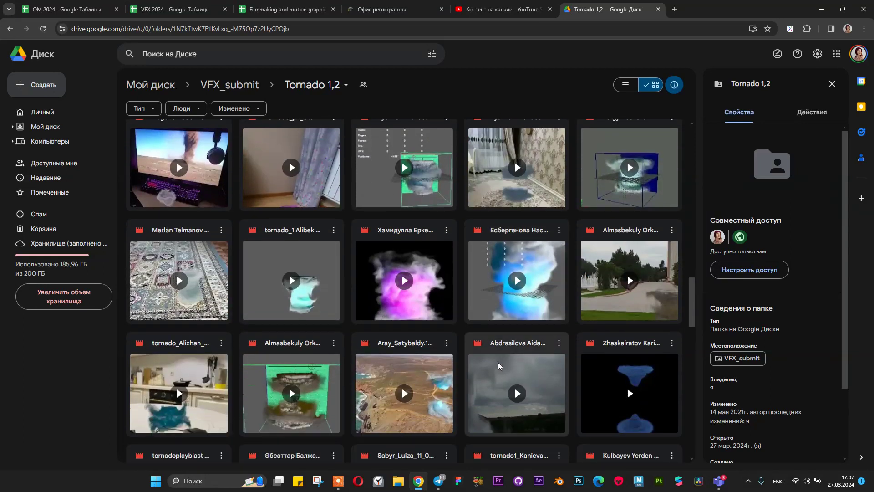
double_click(630, 302)
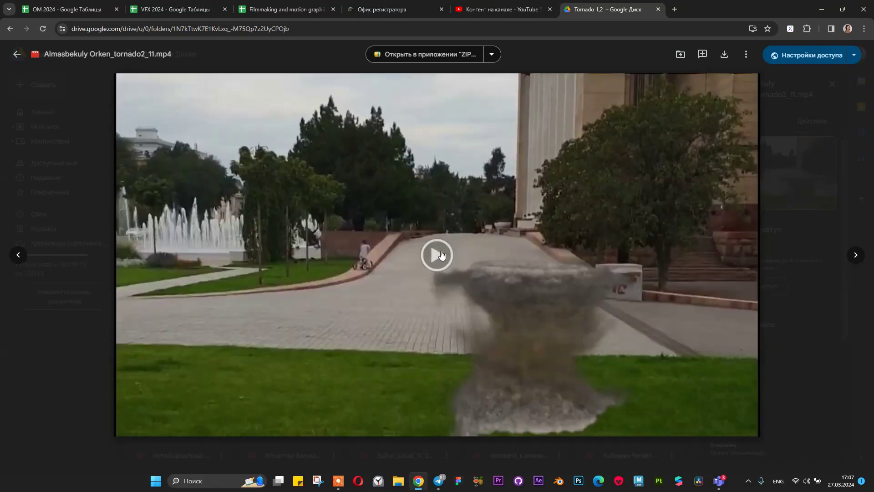
left_click(441, 256)
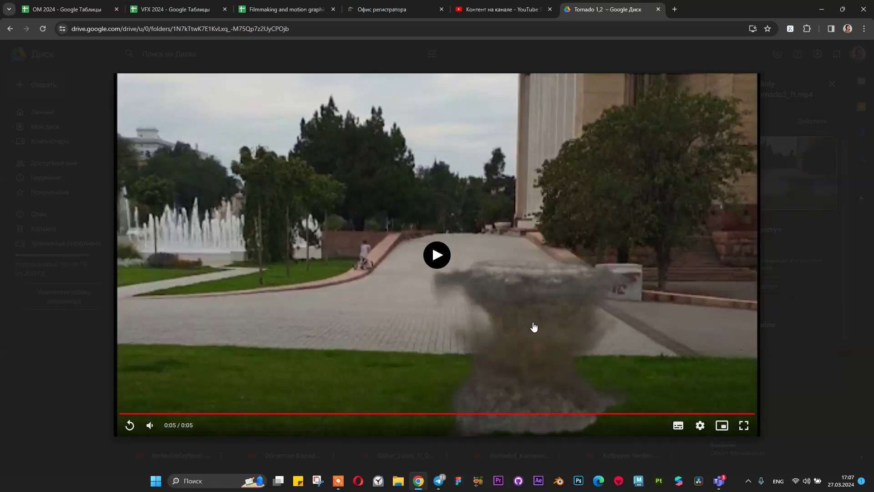
left_click(780, 114)
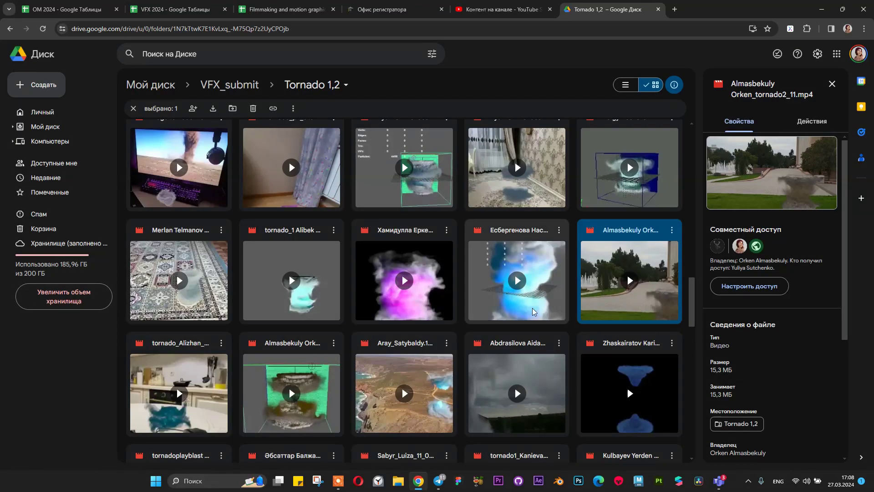
- Play the tornado videos set on the patterned carpet and over the aerial coastline, closing each one
scroll(499, 284, "down", 2)
left_click(214, 199)
double_click(214, 199)
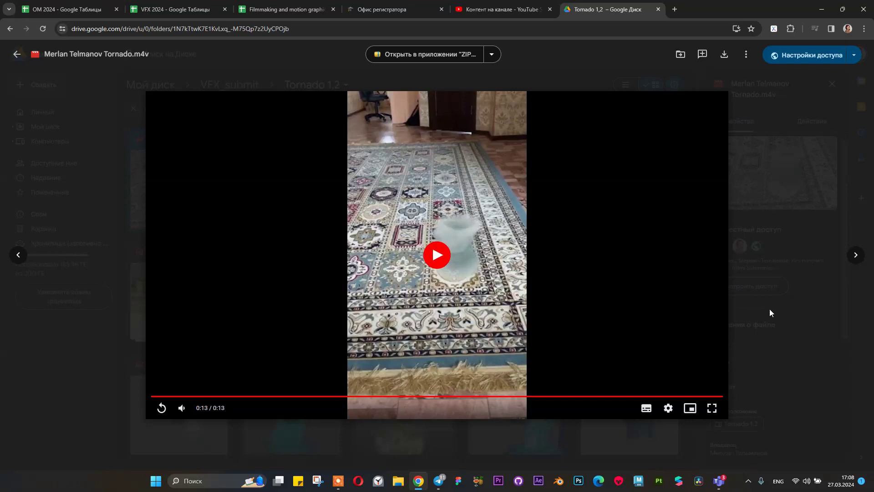
left_click(769, 309)
double_click(436, 278)
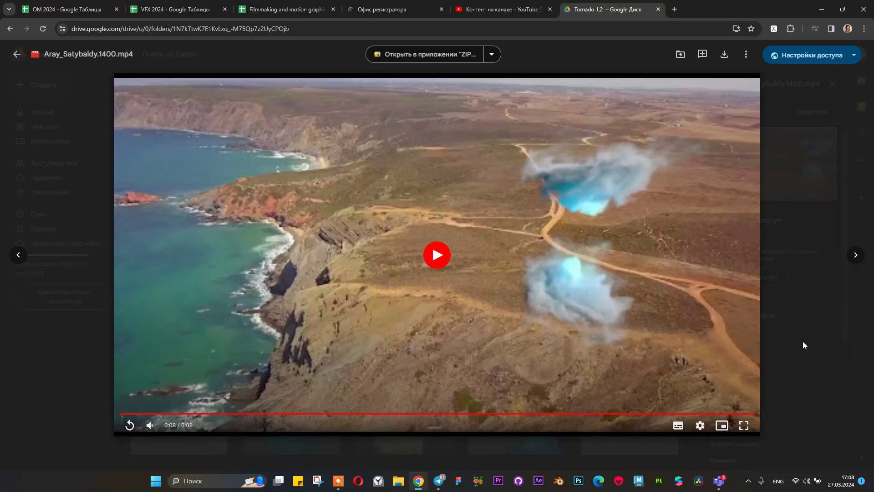
left_click(802, 341)
- Play the tornadopar2 video showing a dark blue tornado in an apartment doorway and close it
scroll(549, 296, "down", 3)
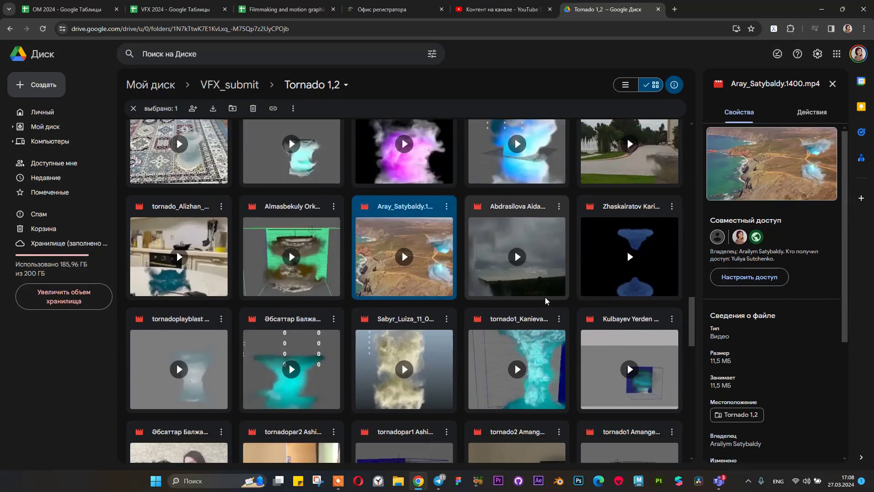
scroll(547, 300, "down", 1)
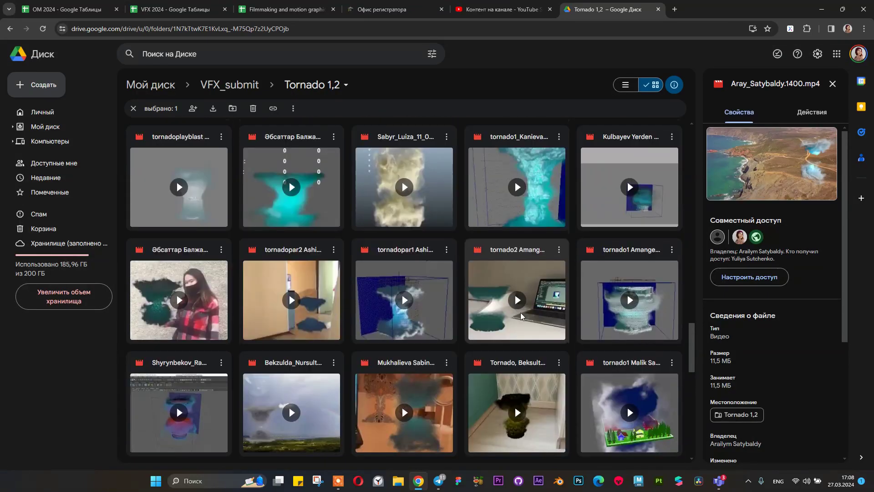
left_click(321, 334)
double_click(321, 335)
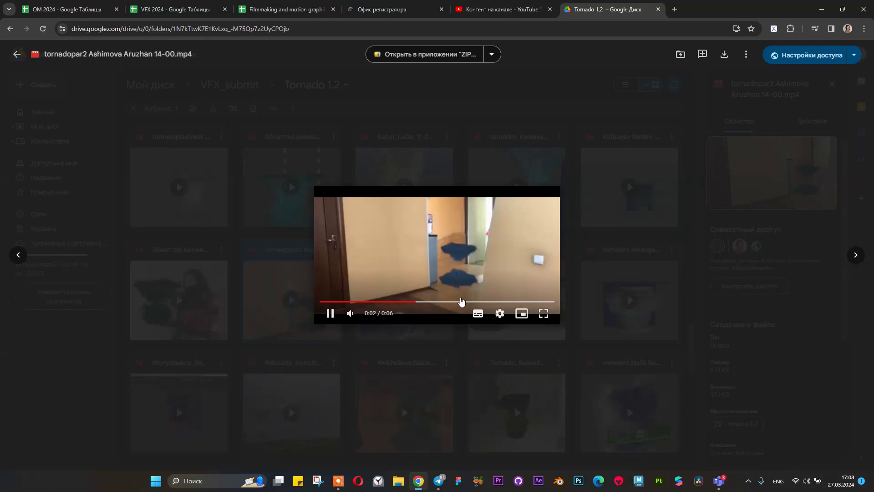
left_click(609, 363)
- Play the tornado2 video with the white desk, piano and laptop, and close it
scroll(613, 354, "down", 2)
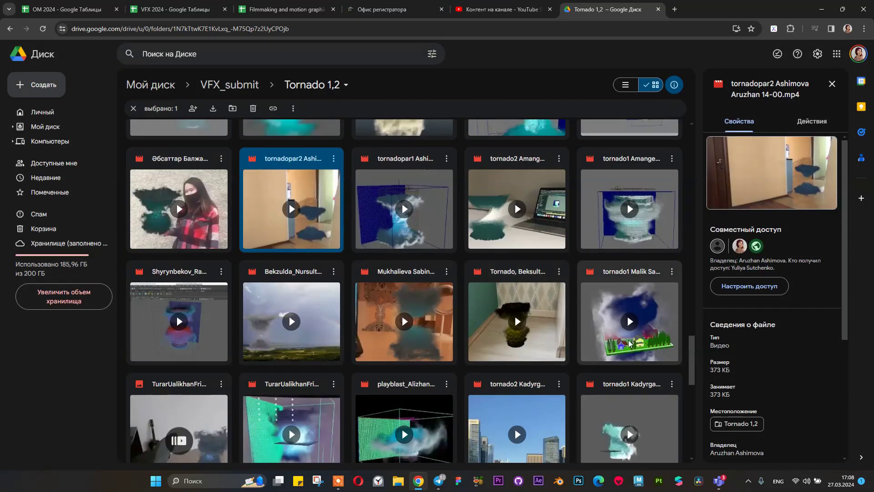
double_click(547, 235)
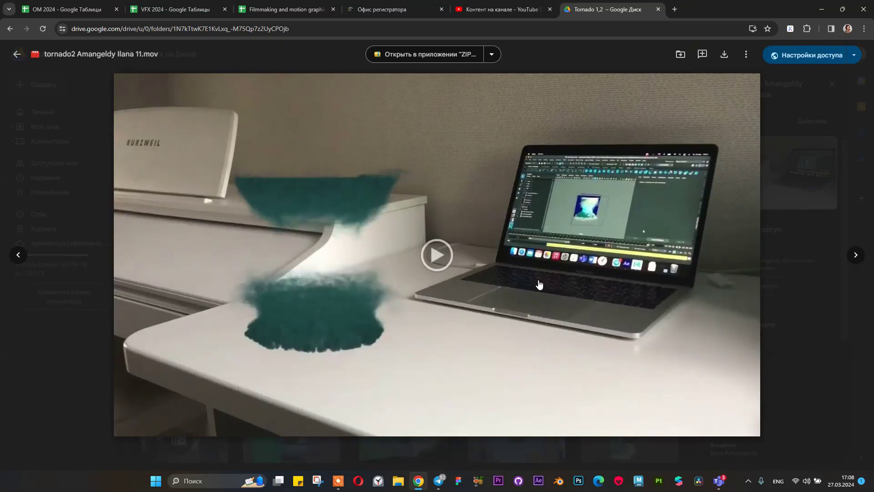
left_click(443, 256)
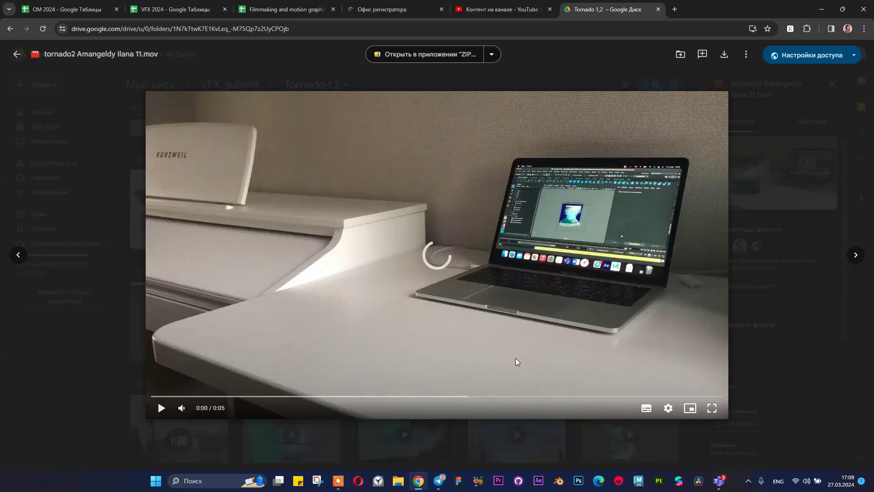
left_click(163, 409)
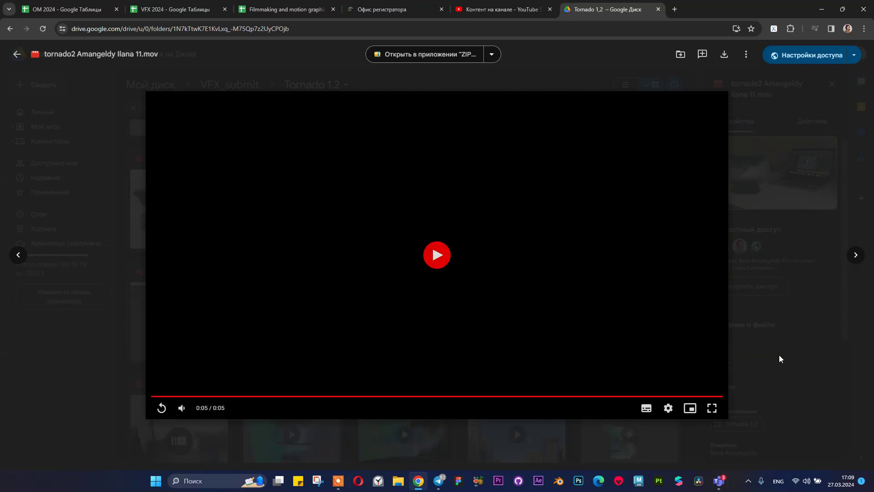
left_click(779, 356)
- Play the tornado2 video set on the water in front of city skyscrapers and close it
scroll(679, 357, "down", 1)
double_click(556, 349)
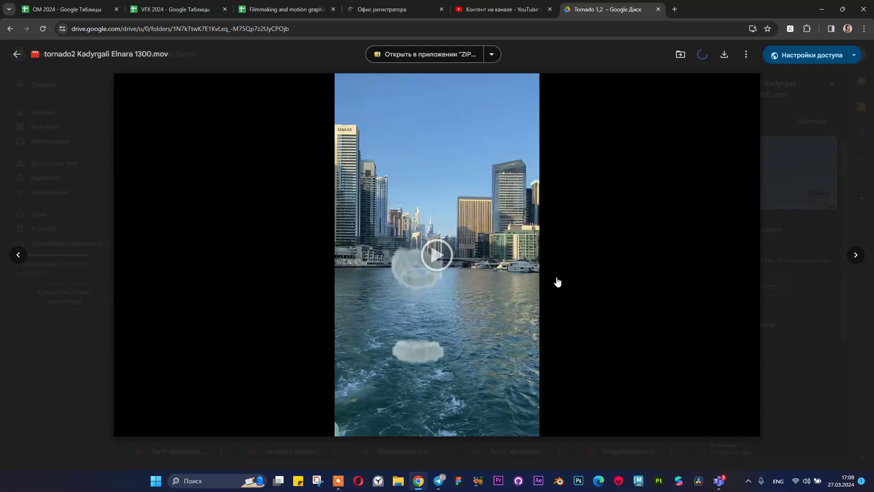
left_click(557, 281)
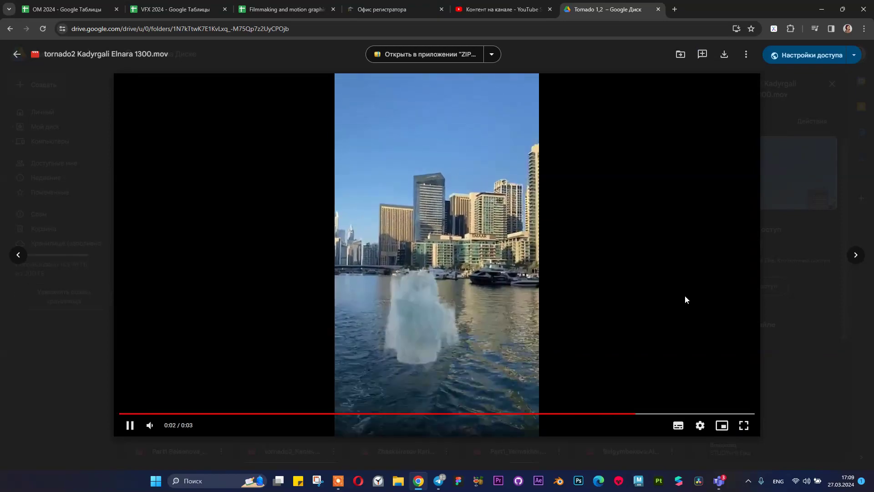
left_click(824, 333)
- Play the tornado video with the high-rise building above the city at sunset and close it
scroll(643, 300, "down", 4)
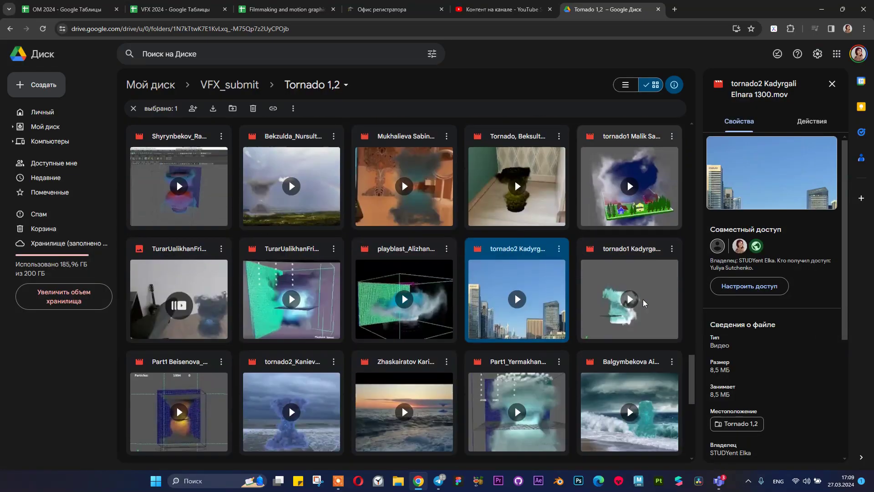
scroll(640, 294, "down", 3)
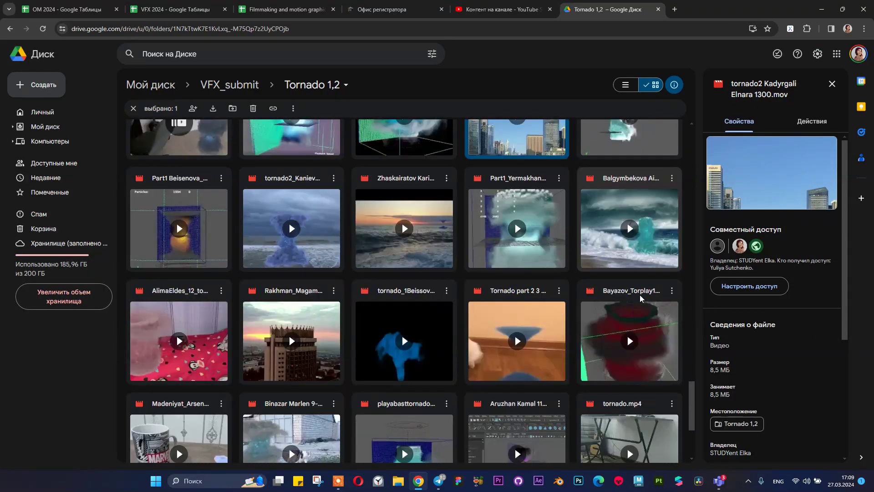
left_click(300, 304)
double_click(301, 304)
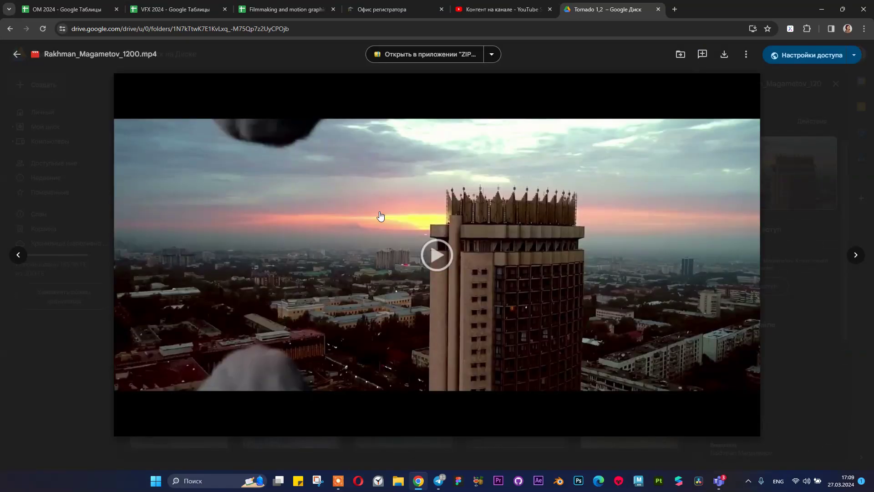
left_click(380, 217)
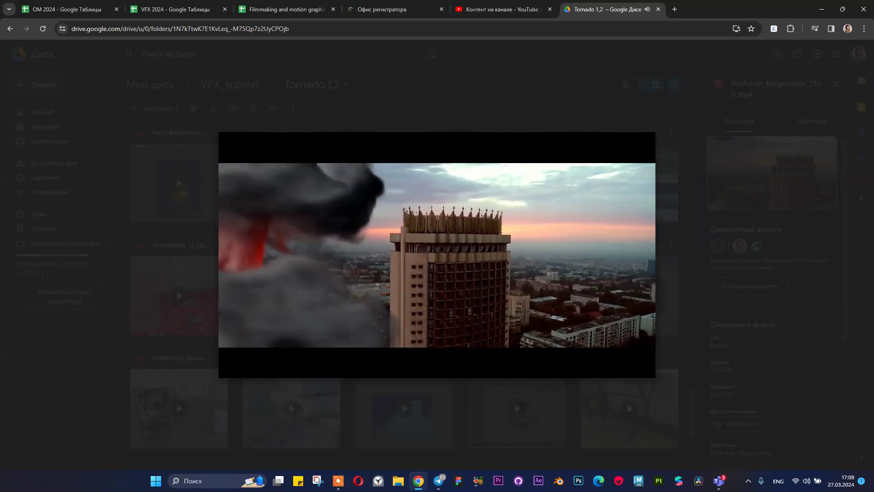
left_click(563, 426)
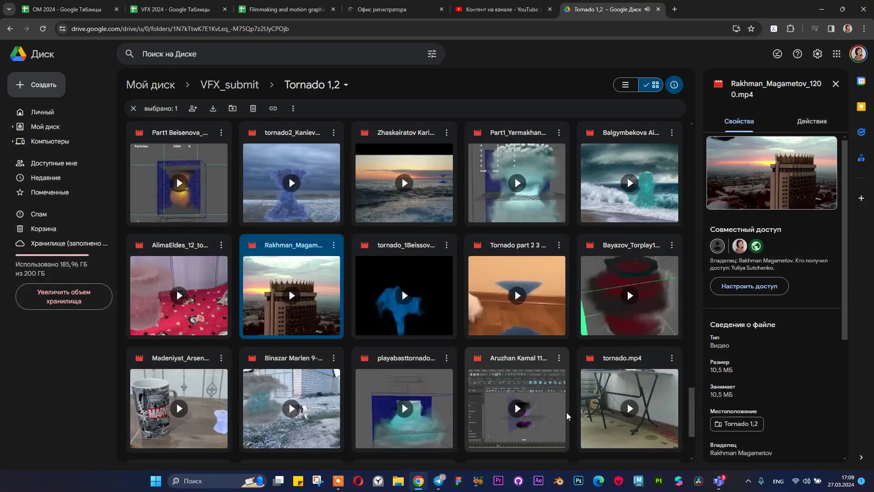
- Play the "tornado 2" video set in front of an apartment building at night and close it
scroll(552, 374, "down", 1)
scroll(557, 365, "down", 2)
scroll(481, 410, "down", 1)
double_click(294, 355)
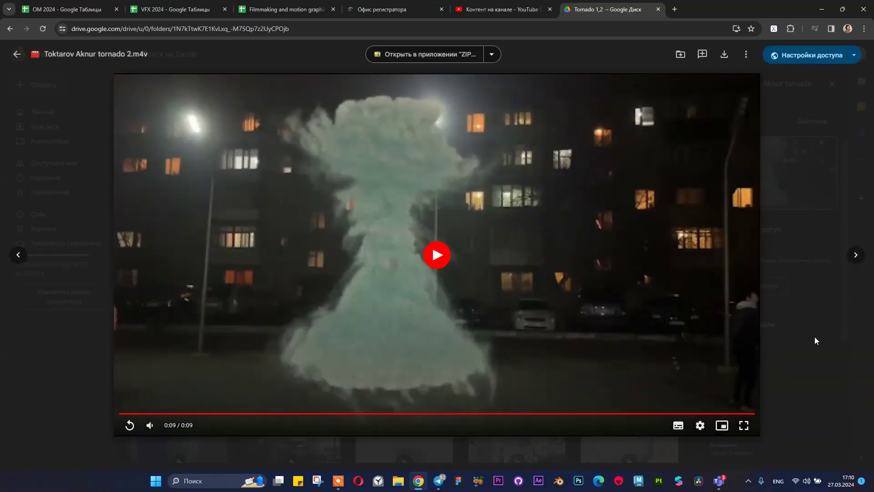
left_click(815, 337)
- Play the Tornado_part2 video set between apartment blocks, close it, and look over the remaining submissions in the folder
scroll(564, 392, "down", 3)
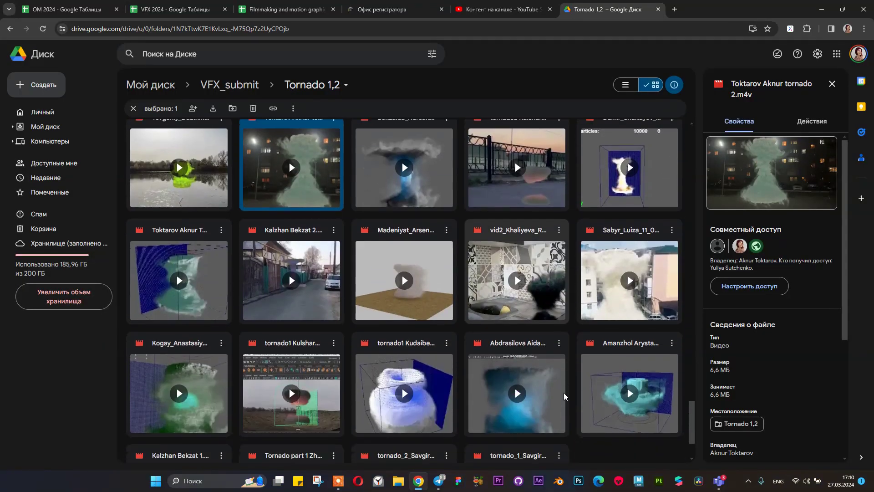
double_click(669, 299)
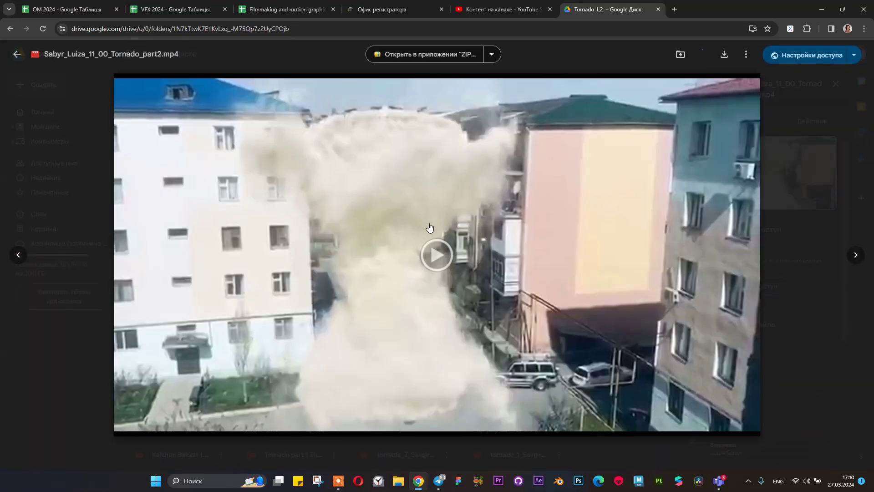
left_click(435, 254)
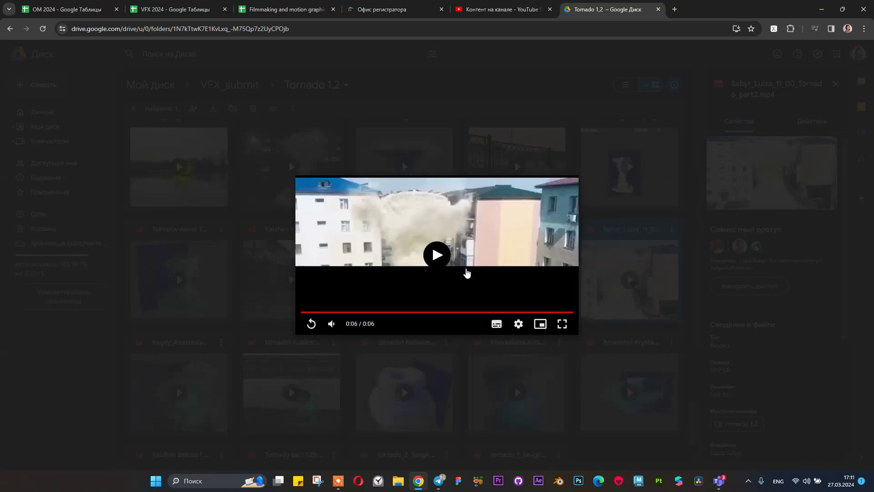
left_click(460, 374)
scroll(455, 346, "down", 2)
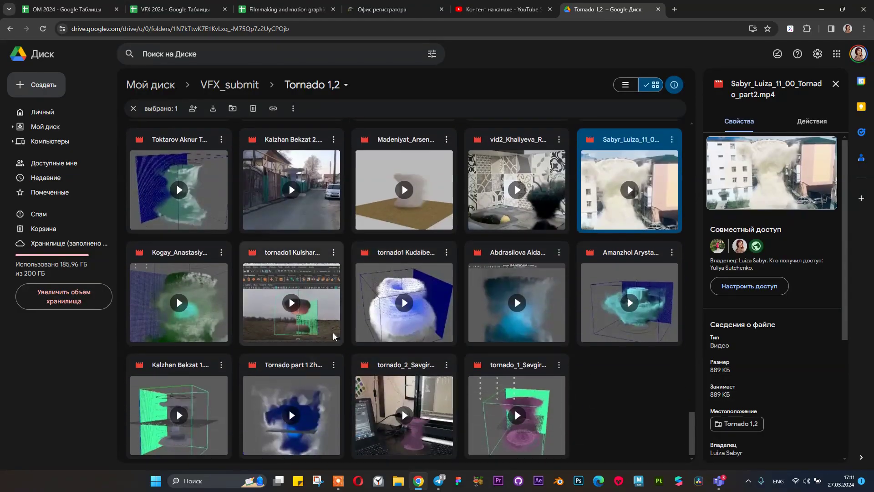
scroll(322, 249, "up", 12)
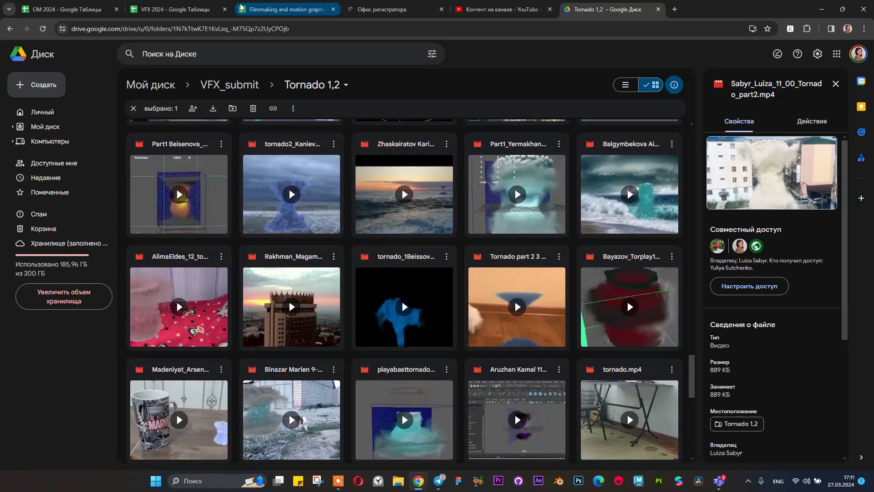
- In the VFX 2024 spreadsheet, highlight the student grade cells under lab 6 tornado part 1 and lab 6 tornado part 2, 3
left_click(178, 9)
left_click(349, 233)
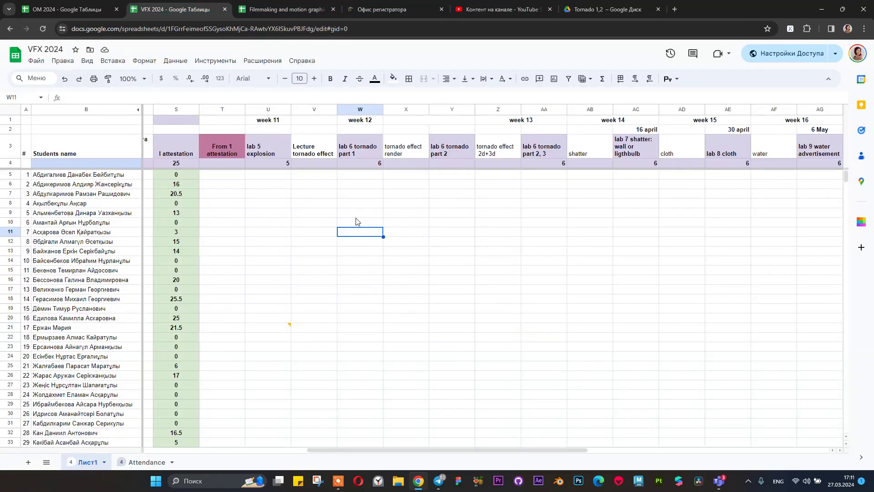
left_click_drag(359, 175, 367, 410)
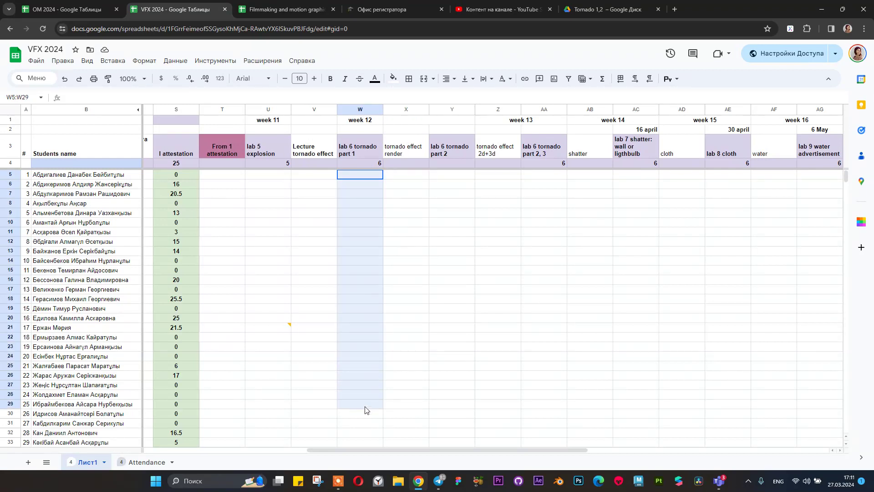
left_click_drag(365, 409, 365, 409)
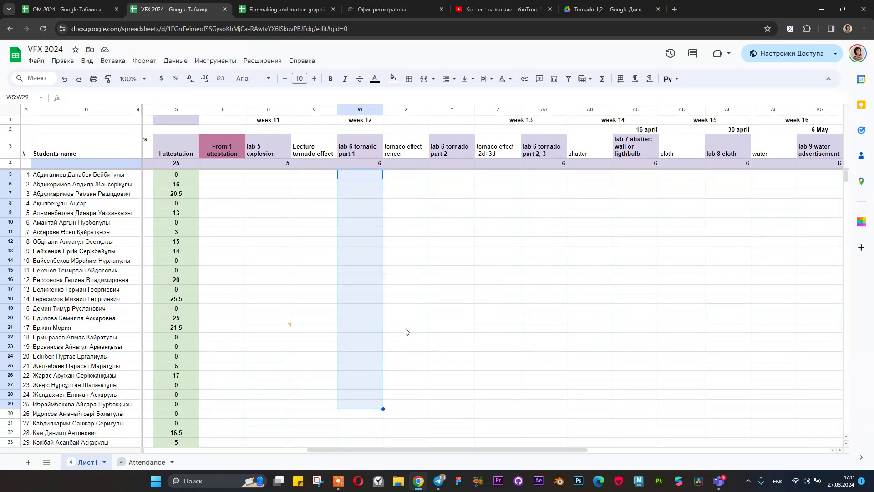
left_click_drag(553, 175, 547, 388)
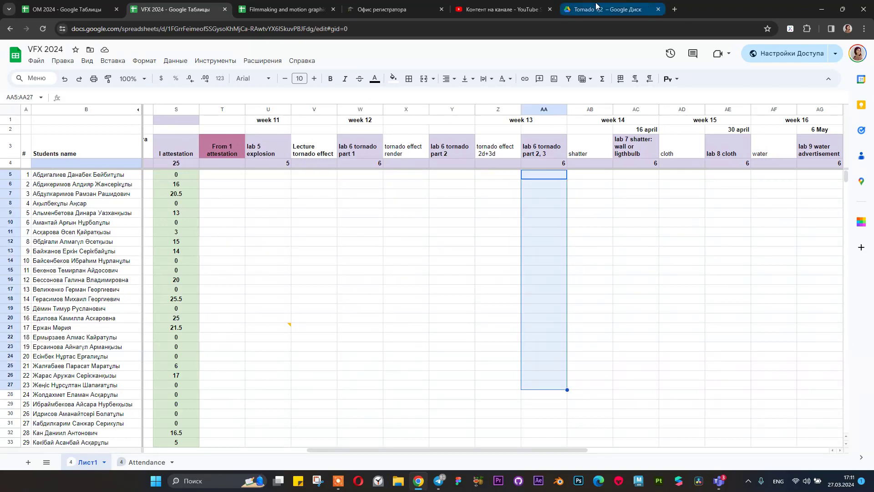
left_click_drag(536, 193, 535, 365)
- Hide columns X through Z between the two lab 6 tornado grading columns
left_click(497, 110)
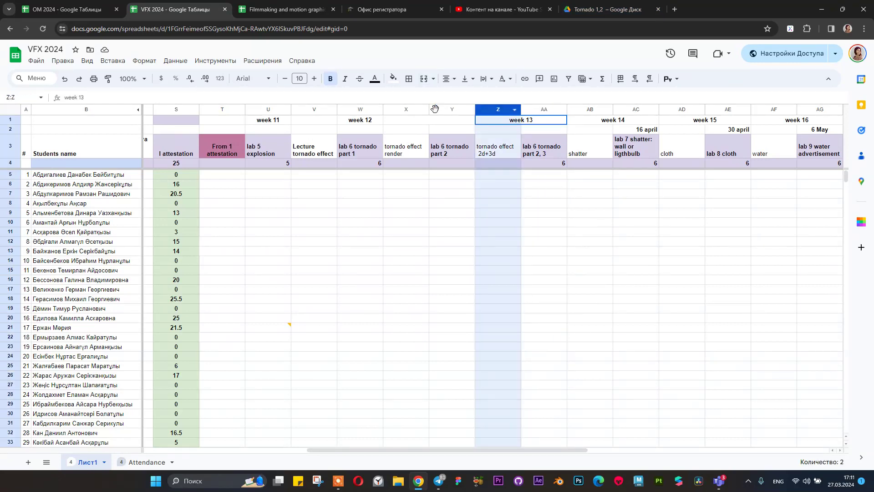
left_click(422, 110, "shift")
right_click(423, 111)
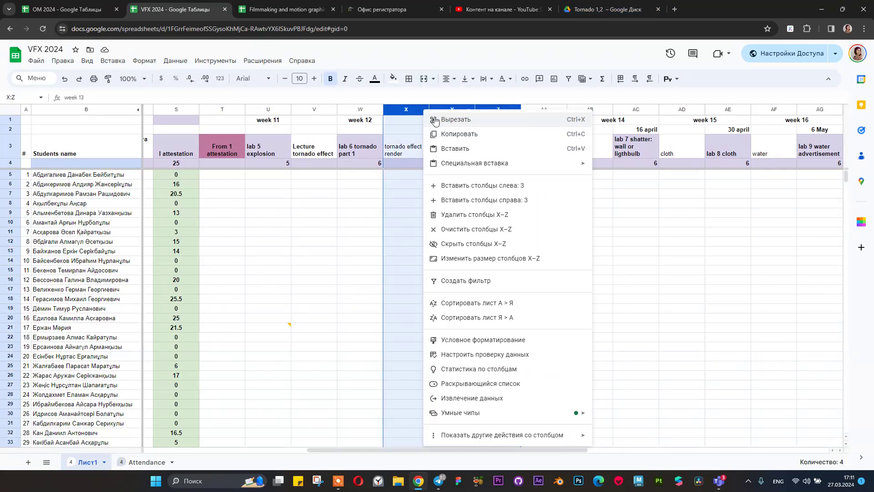
left_click(487, 245)
left_click(403, 232)
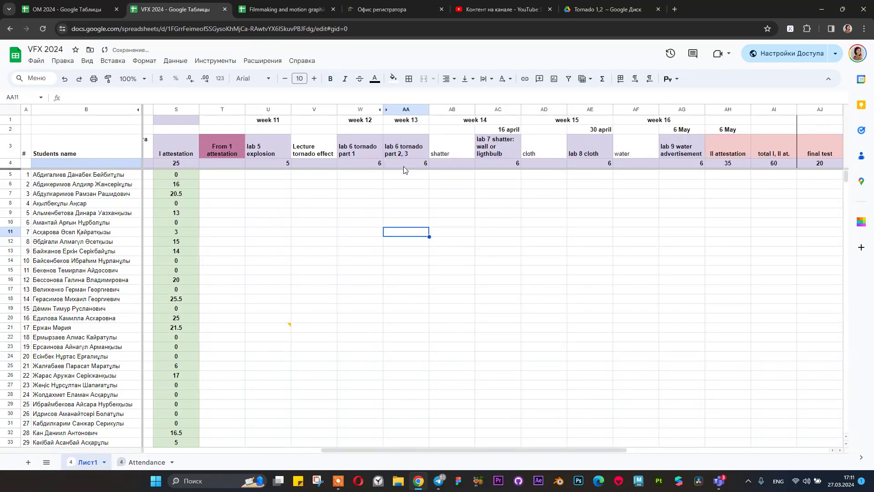
- Change the header in cell AA3 to "lab 6 tornado part 2" and look over the remaining grading columns
left_click(406, 154)
double_click(406, 154)
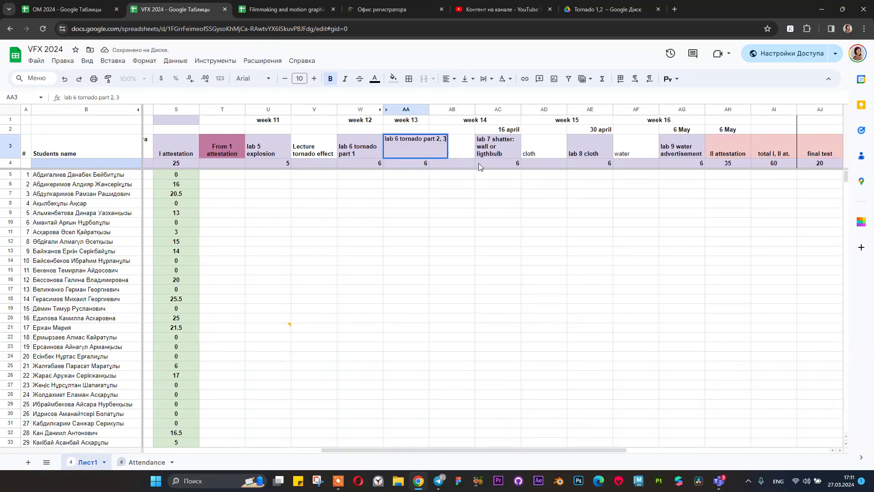
key("BackSpace")
key("BackSpace")
key("BackSpace")
key("Return")
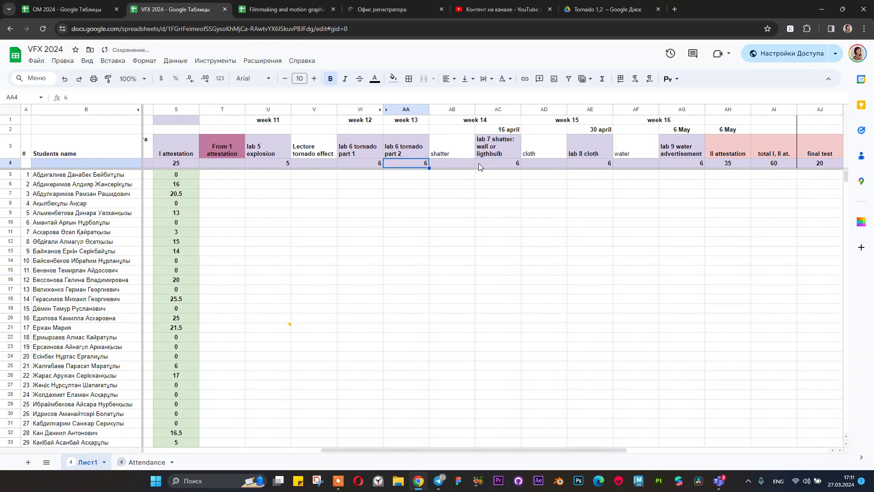
left_click(260, 224)
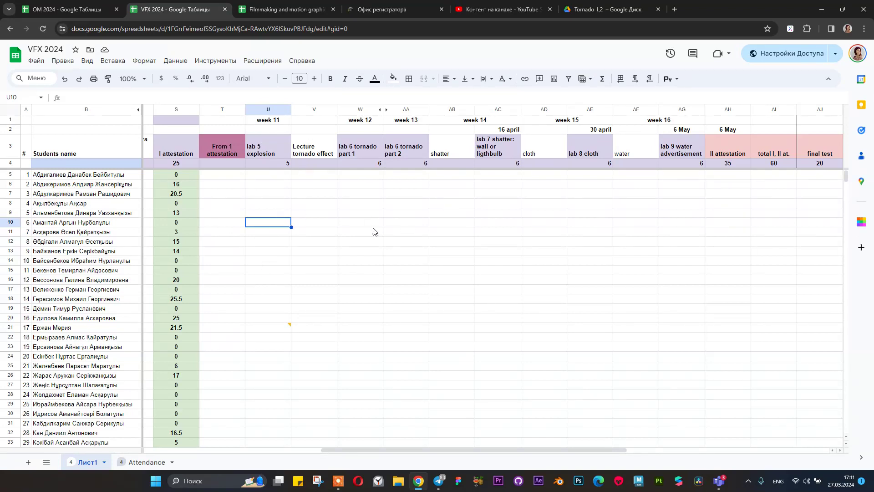
left_click_drag(501, 450, 523, 451)
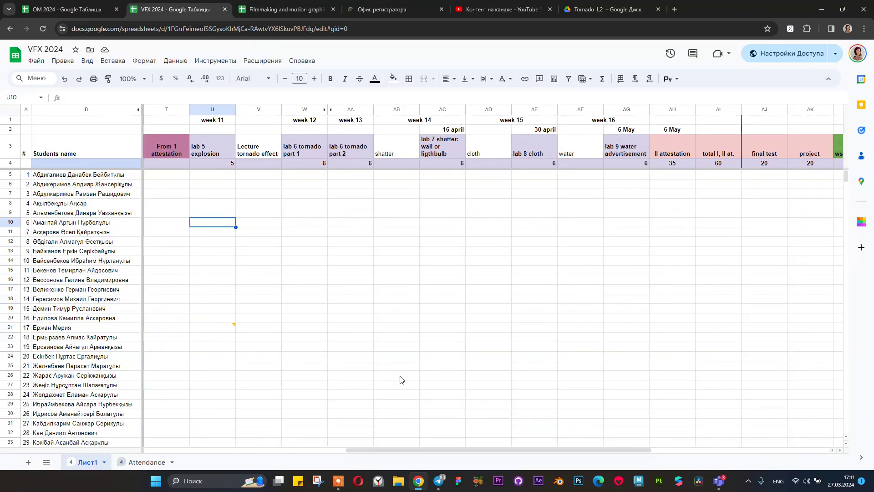
- Return to the Tornado 1,2 Drive folder, open the Part1 video with the orange glow inside a blue grid, and close it
left_click(606, 10)
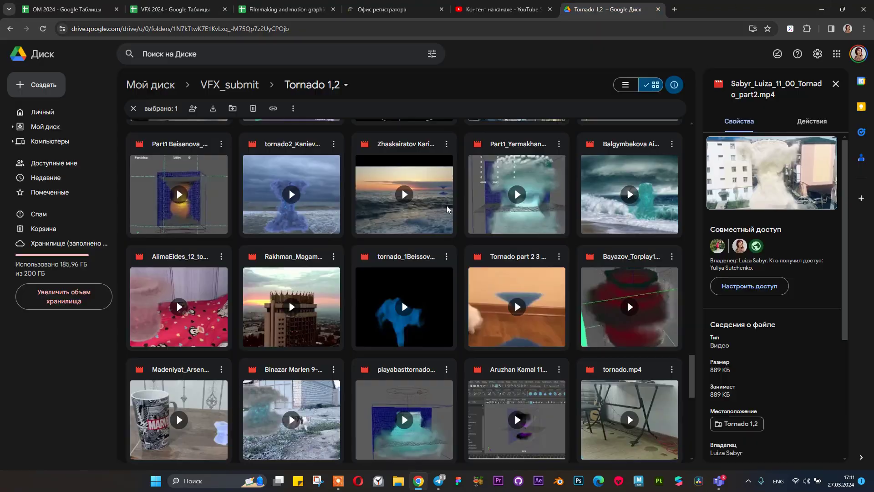
scroll(211, 250, "up", 1)
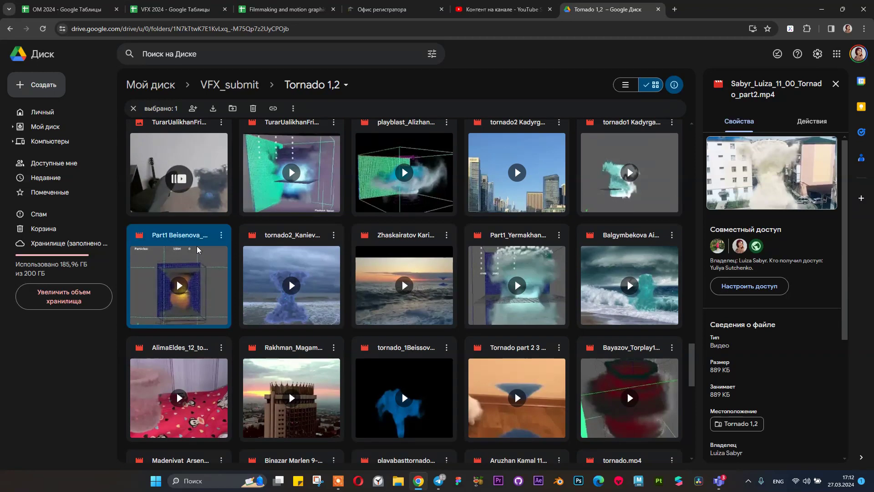
double_click(210, 252)
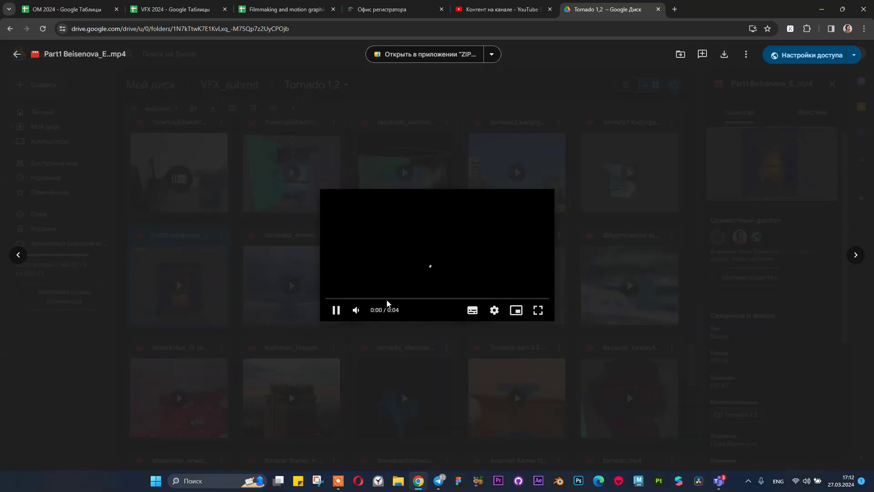
left_click(464, 380)
- Play the tornado1 video showing small turquoise smoke on a plain gray background and close it
scroll(679, 249, "up", 2)
double_click(679, 267)
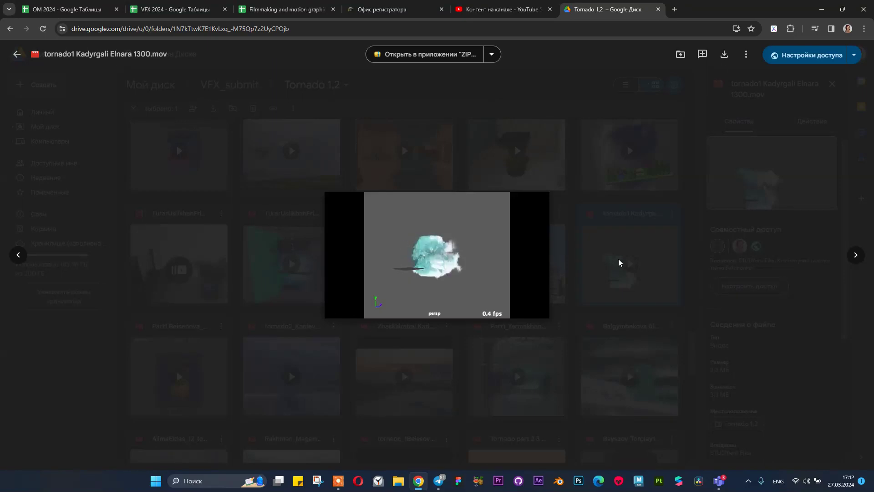
left_click(628, 277)
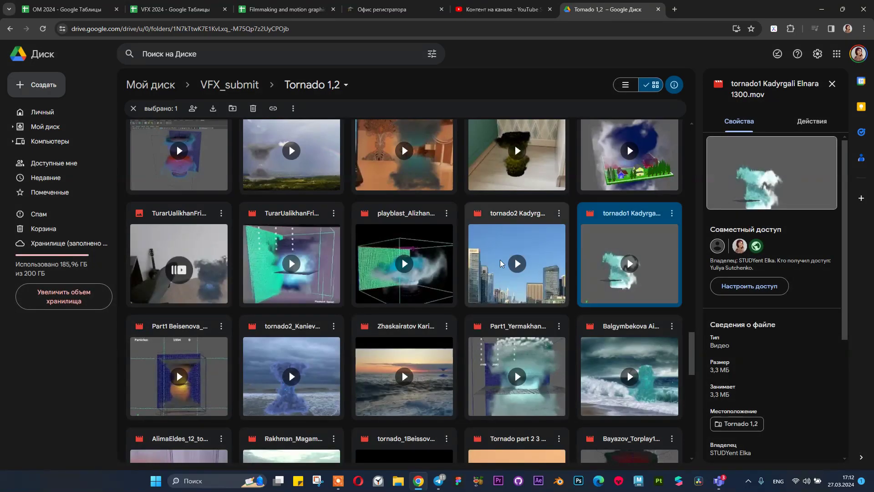
- Play the tornado1 screen recording of the blue and red tornado in Maya and close it
scroll(178, 169, "down", 2)
scroll(178, 168, "down", 2)
scroll(205, 200, "up", 5)
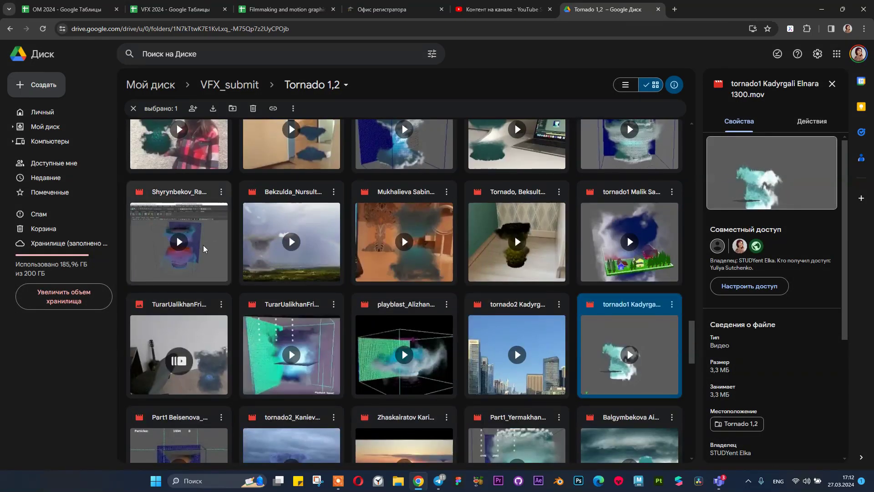
double_click(230, 228)
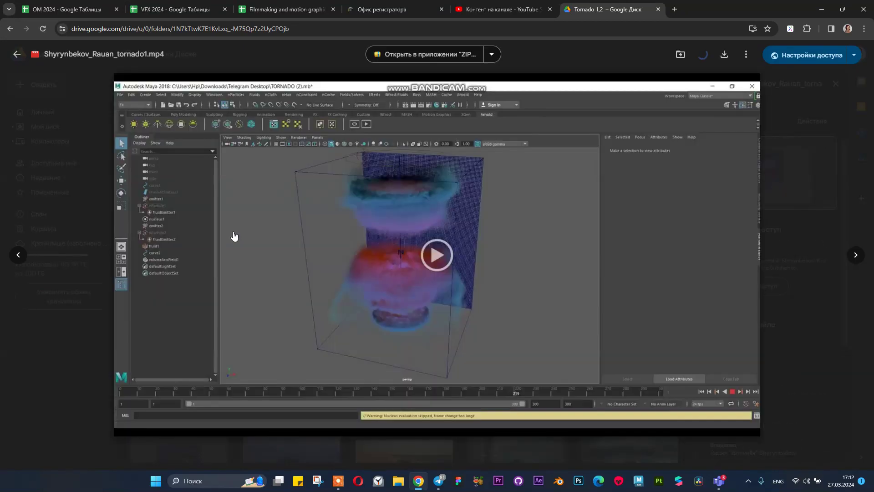
left_click(439, 254)
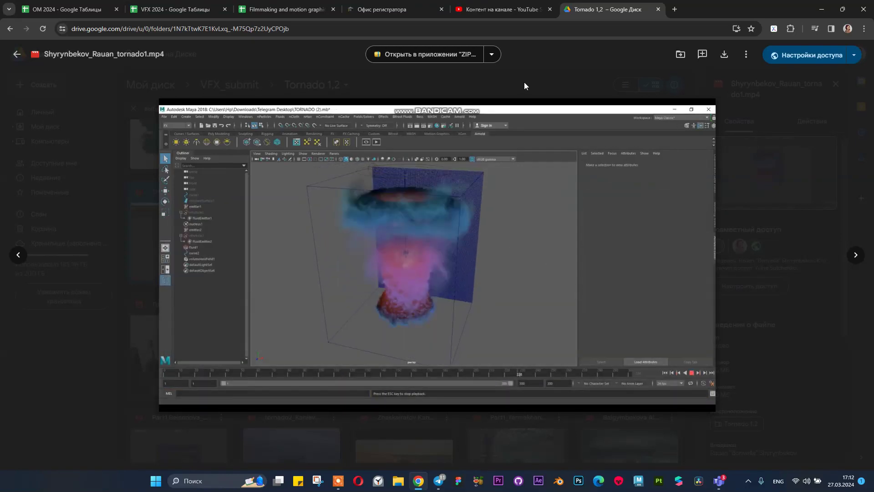
left_click(524, 86)
- Browse to earlier submissions in the folder, open the Tornado1 video with white and pink smoke, and close it
scroll(412, 295, "up", 2)
scroll(410, 292, "up", 10)
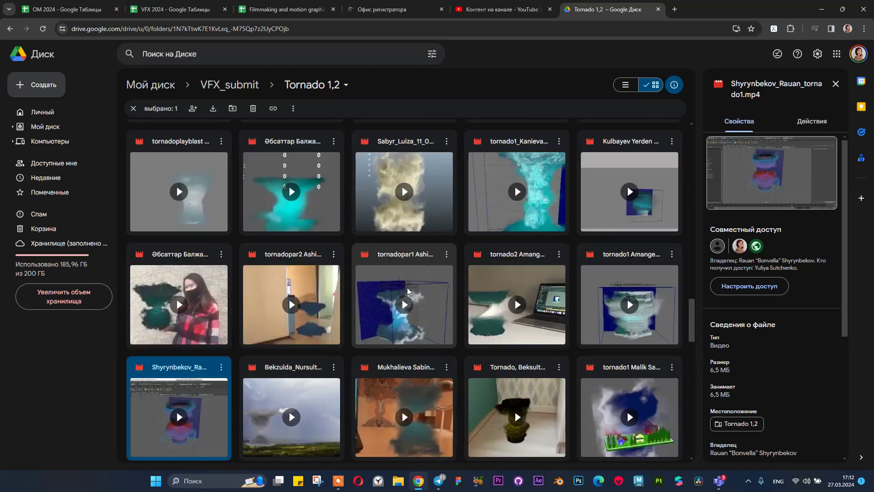
scroll(409, 286, "up", 12)
scroll(409, 279, "up", 4)
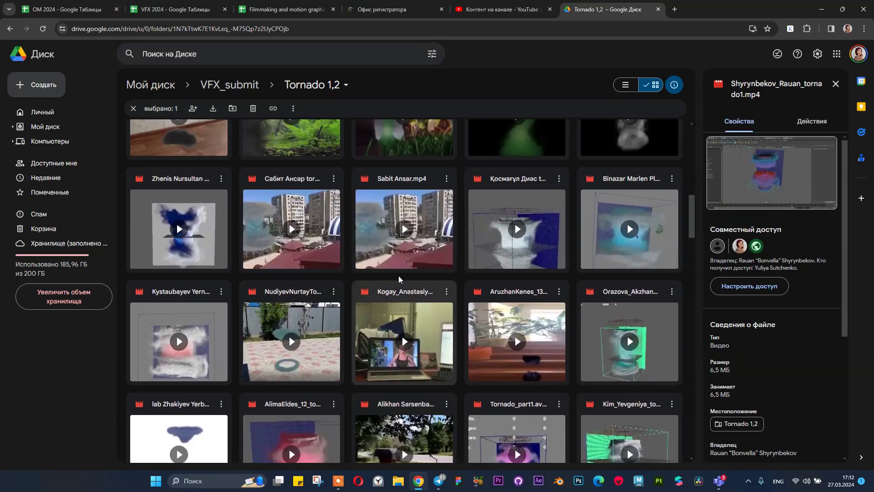
double_click(178, 351)
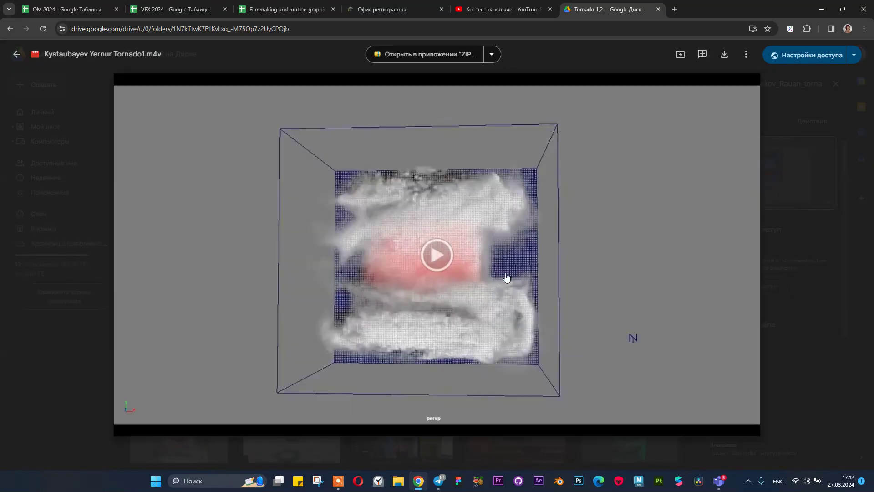
left_click(779, 318)
- Play the tornado1 AVI video of the dark blue and white tornado and close it
double_click(175, 356)
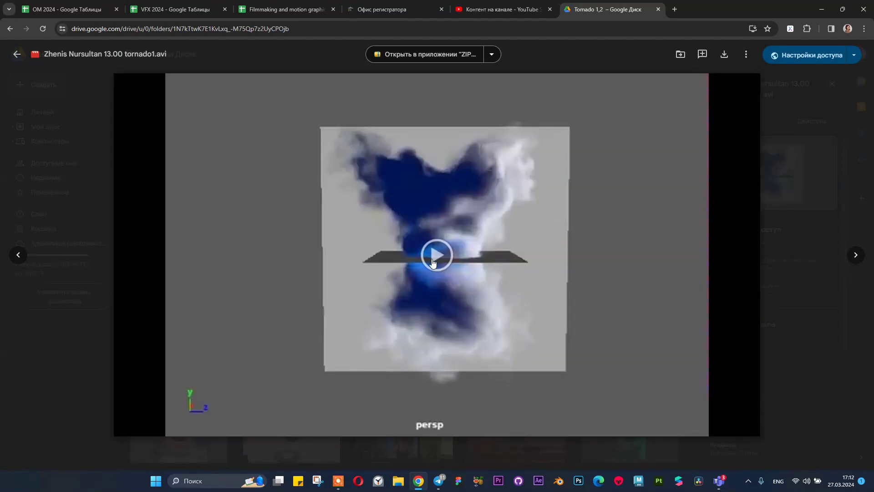
left_click(433, 263)
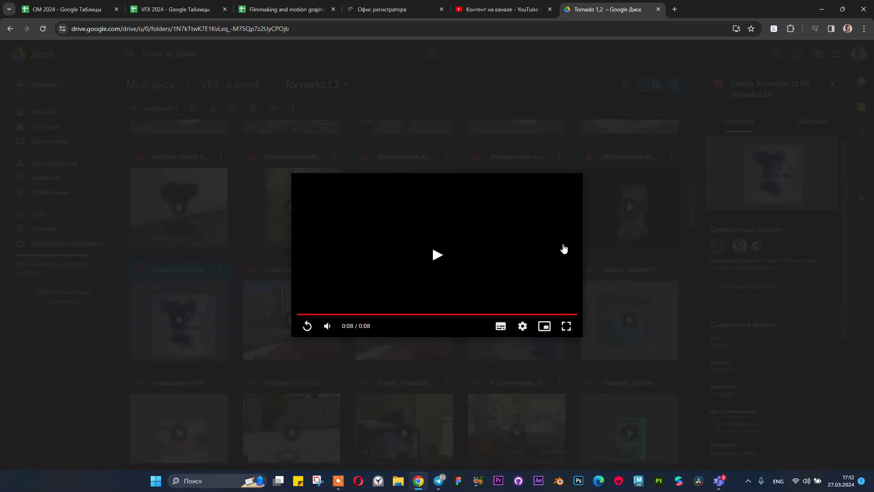
left_click(624, 233)
- Play the video of the white and turquoise tornado among the first files of the folder and close it
scroll(482, 251, "up", 1)
scroll(451, 241, "up", 3)
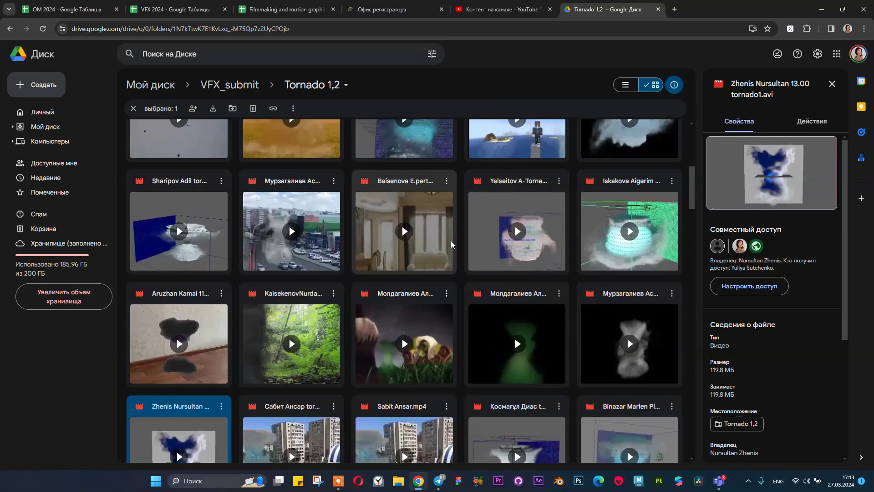
scroll(345, 244, "up", 2)
scroll(400, 221, "up", 5)
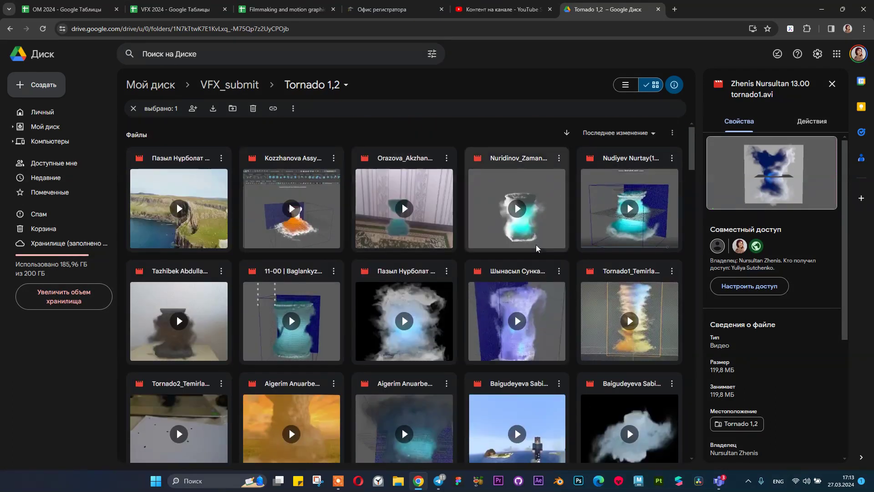
double_click(550, 218)
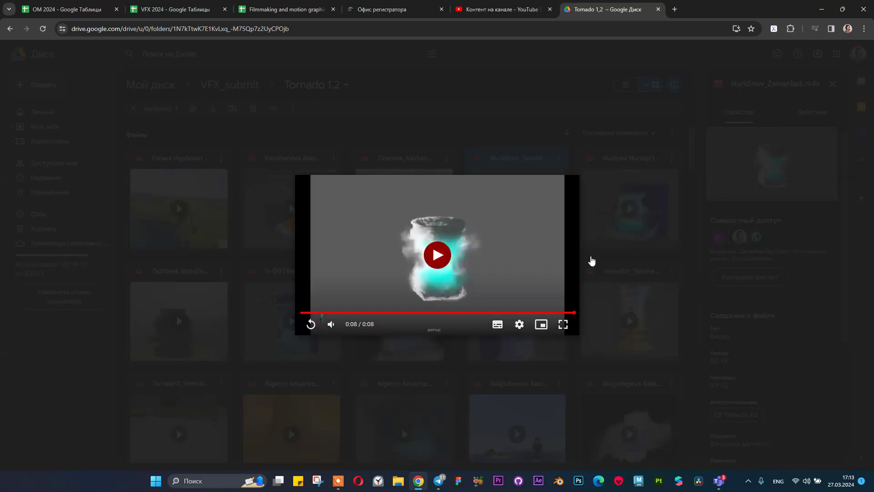
left_click(626, 197)
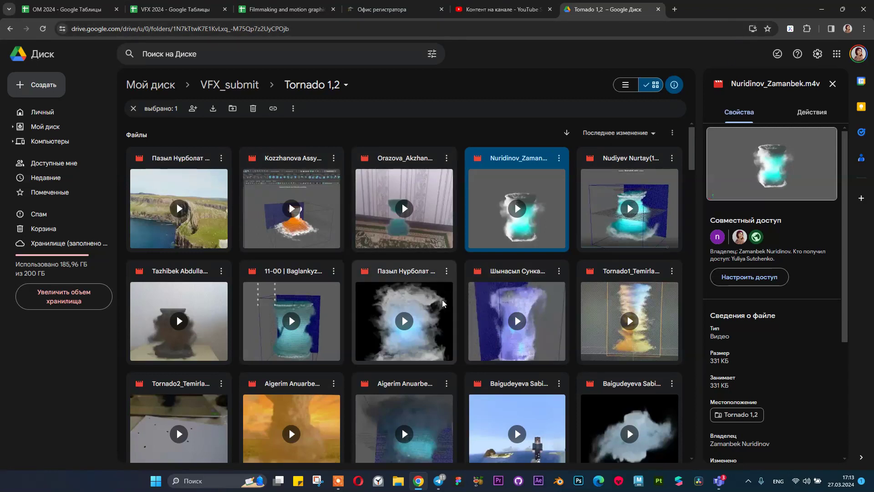
- Minimize the browser and launch Maya 2024, viewing the VFX 2024 Telegram chat while it loads
left_click(822, 9)
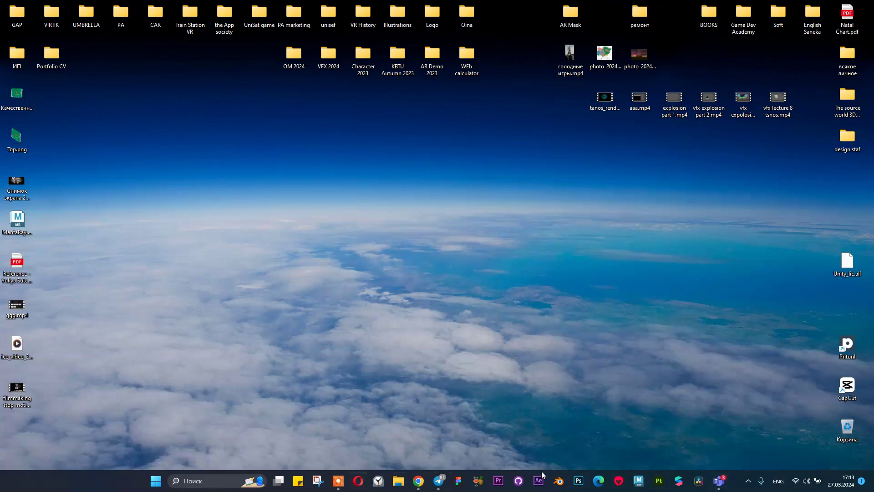
left_click(638, 481)
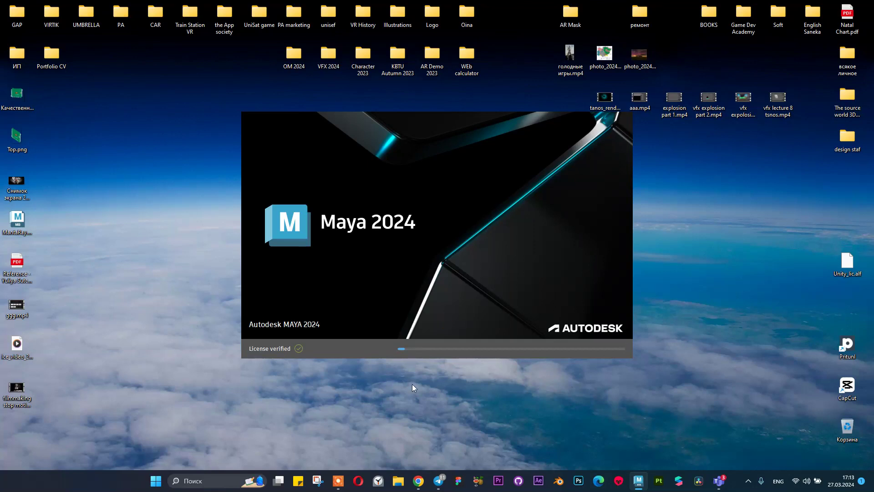
left_click(439, 481)
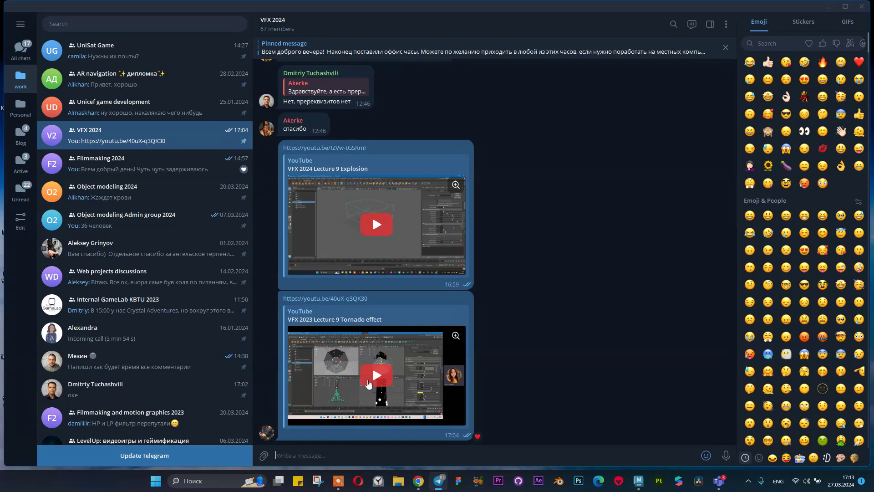
left_click(829, 7)
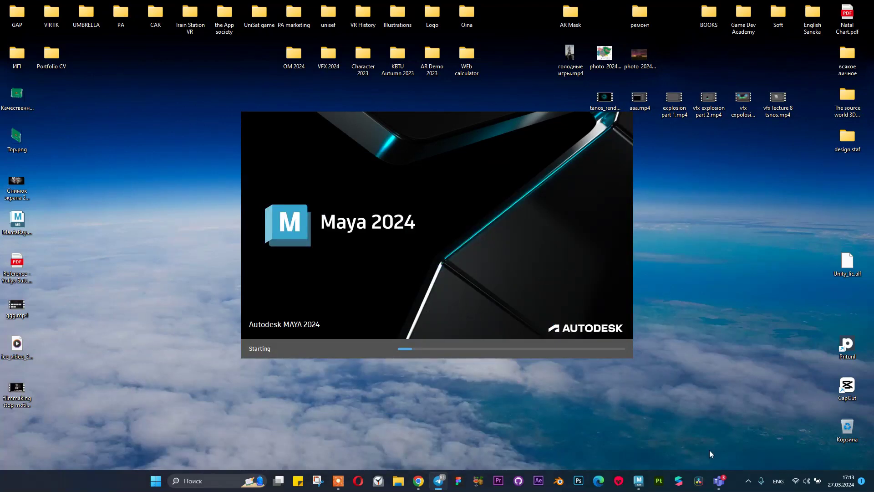
left_click(749, 484)
left_click(621, 420)
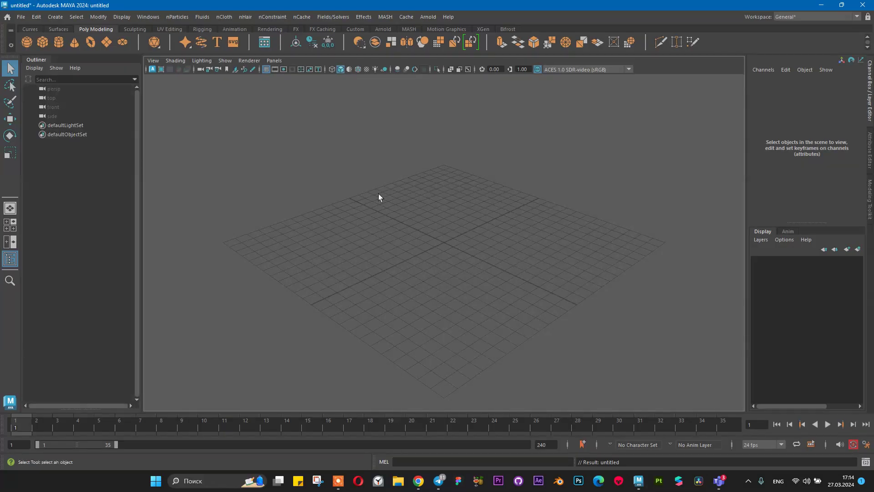
- Activate the EP Curve Tool and switch from the perspective to the full-size side view
left_click_drag(386, 217, 443, 211, "alt")
scroll(436, 248, "down", 10)
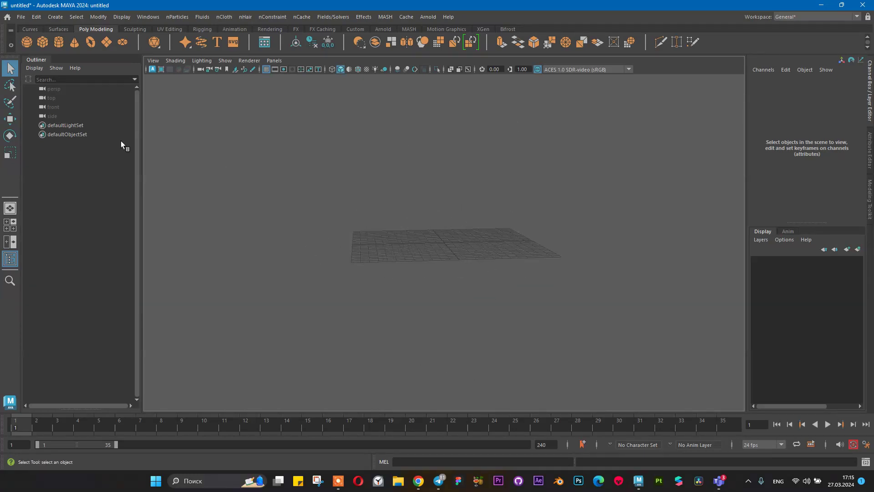
left_click(55, 29)
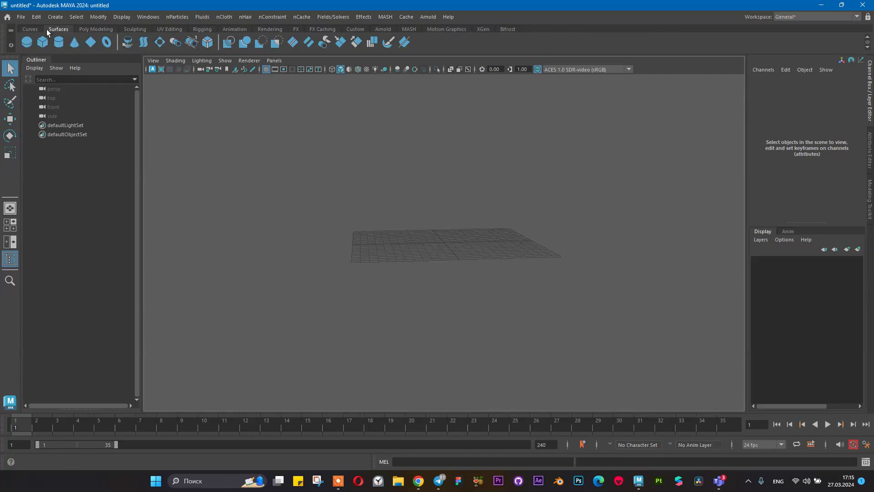
left_click(30, 29)
left_click(58, 42)
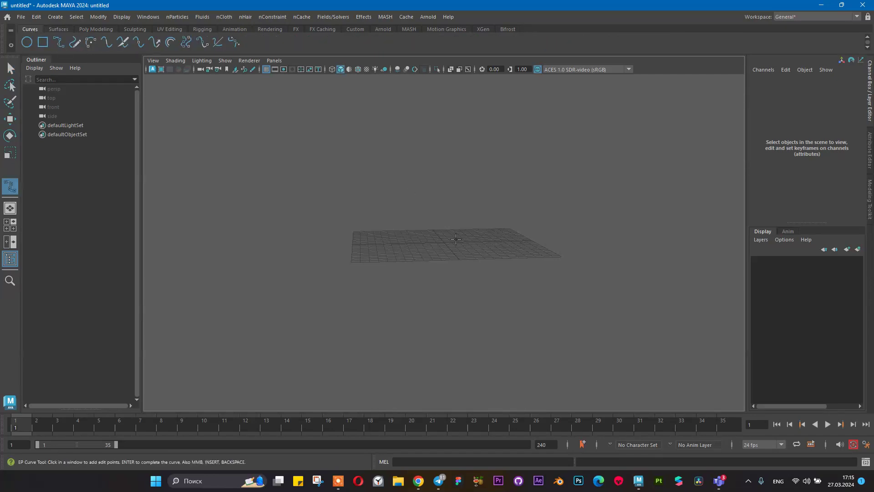
key("space")
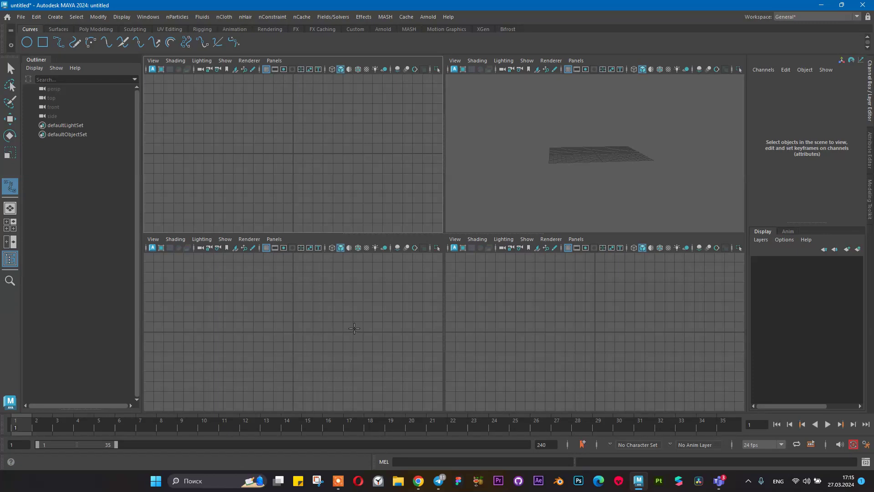
key("space")
scroll(494, 164, "up", 3)
scroll(494, 163, "down", 3)
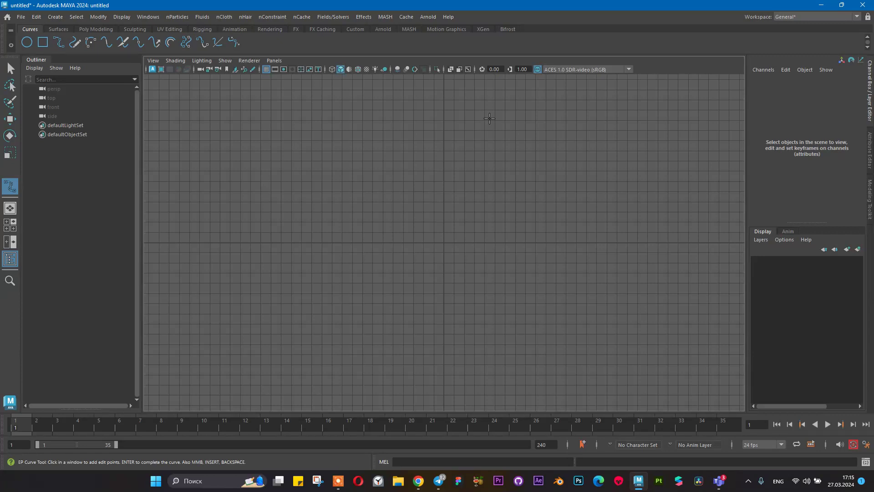
mouse_move(480, 164)
middle_mouse_down("alt")
mouse_move(492, 179)
mouse_move(465, 192)
mouse_move(452, 175)
middle_mouse_up("alt")
- Draw a tall C-shaped EP curve with six points beside the vertical axis, bulging toward it, as the tornado profile
left_click(58, 42)
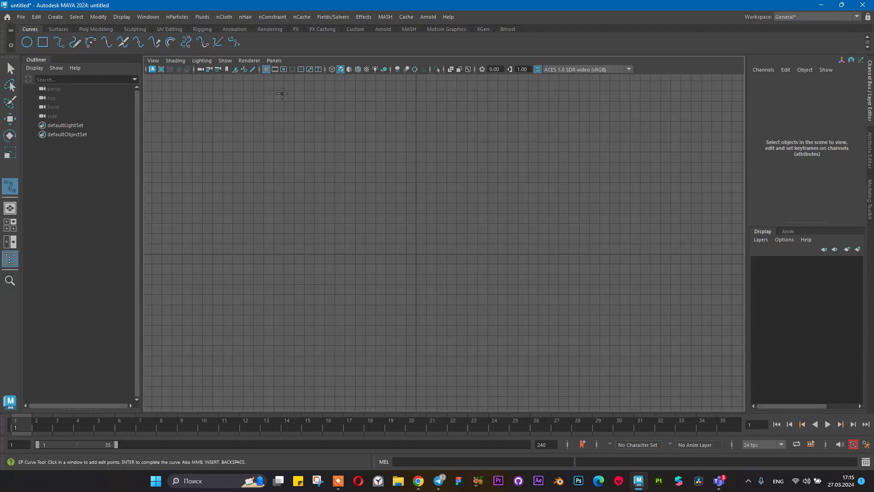
left_click(479, 110)
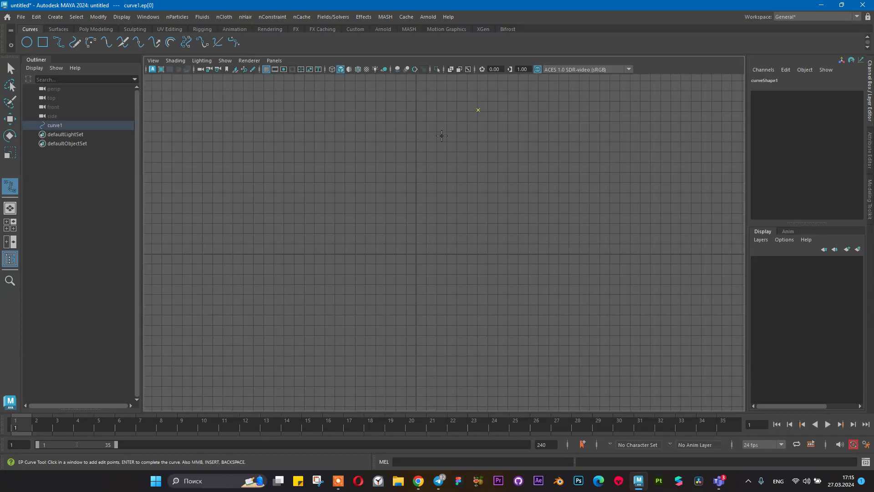
left_click(445, 162)
left_click(432, 221)
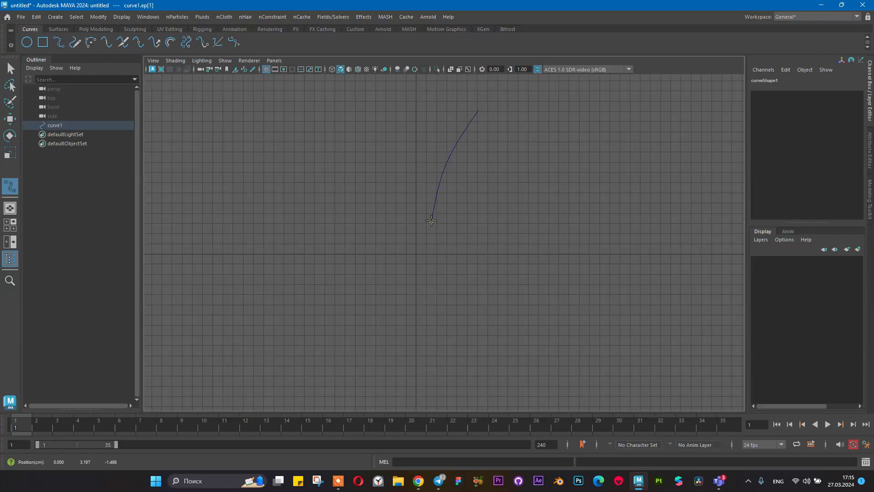
left_click(446, 285)
left_click_drag(468, 316, 514, 355)
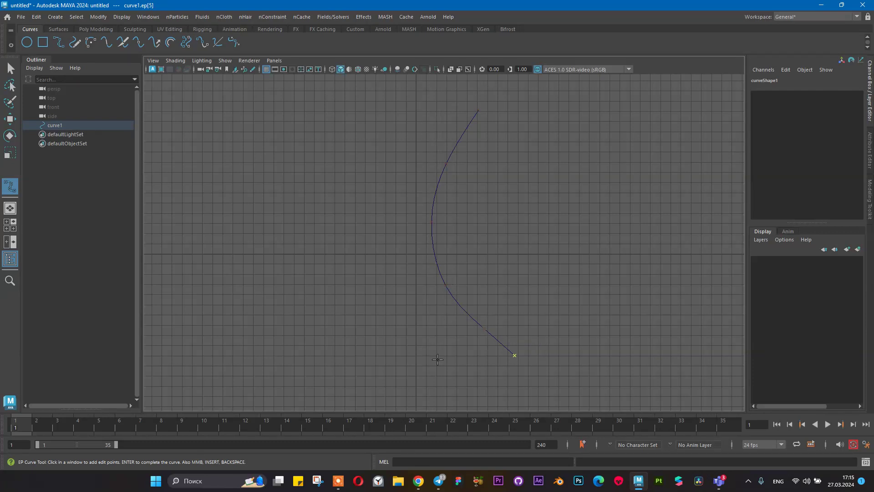
key("q")
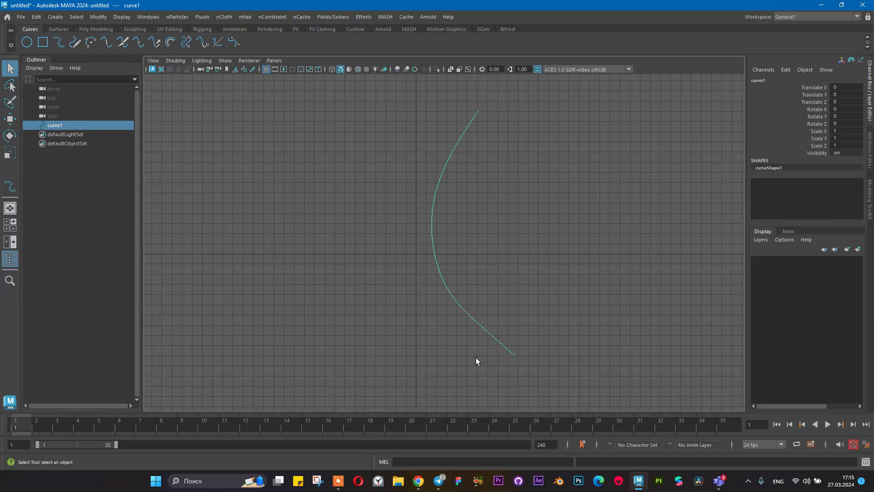
- Show the profile's control vertices and reshape its upper part, moving the top end outward and smoothing the vertices just below
right_click_drag(482, 165, 432, 157)
left_click_drag(447, 96, 512, 109)
left_click_drag(400, 87, 513, 143)
key("w")
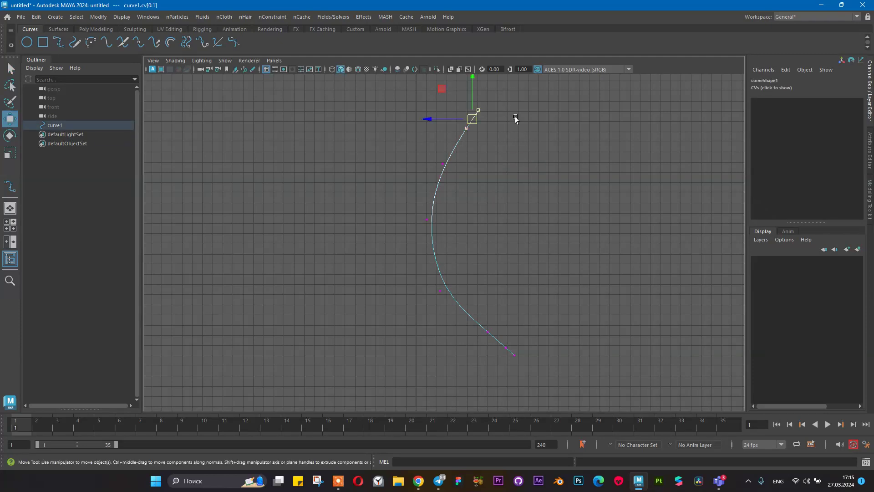
left_click_drag(426, 121, 445, 119)
left_click_drag(496, 188, 406, 163)
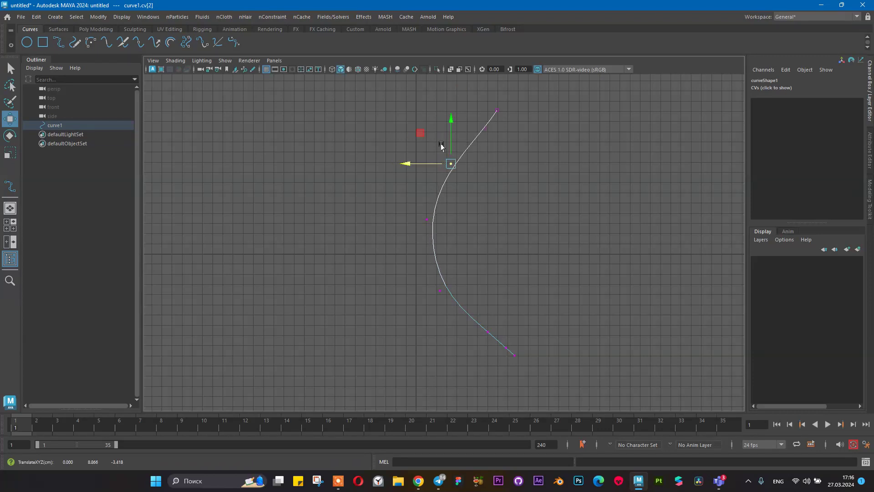
left_click(485, 128)
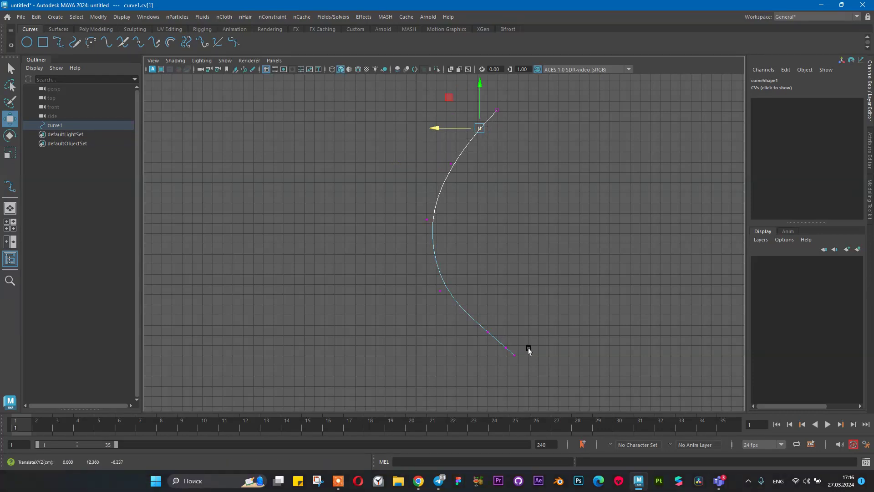
- Adjust the profile's lower control vertices to flare its base, refine the top vertices, and return to object mode
left_click_drag(379, 282, 569, 381)
left_click_drag(477, 276, 482, 284)
left_click_drag(560, 377, 500, 340)
left_click_drag(502, 306, 417, 344)
left_click_drag(509, 334, 444, 349)
left_click_drag(448, 113, 501, 148)
left_click_drag(437, 129, 430, 128)
right_click_drag(492, 177, 440, 178)
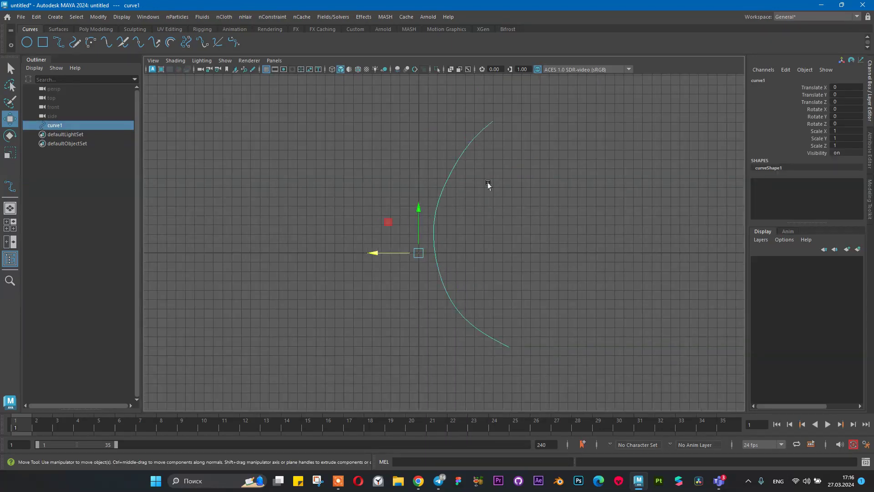
- Switch the workspace to General e and the menu set to Modeling
left_click(824, 17)
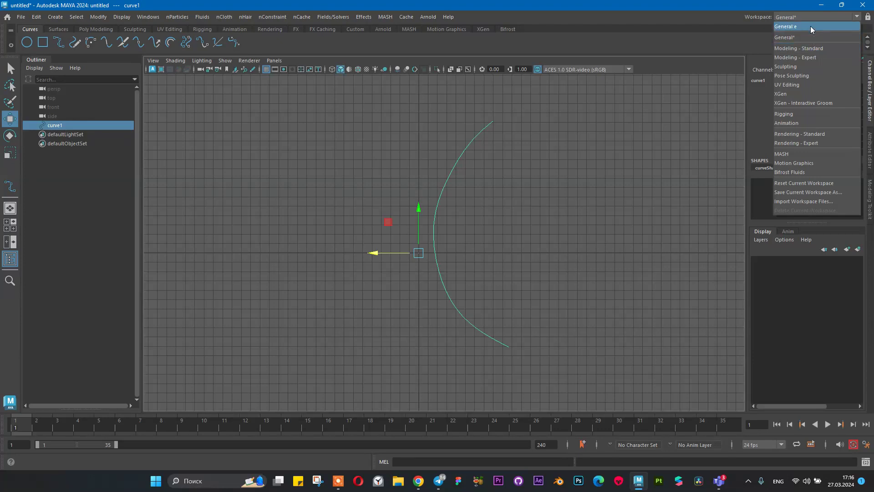
left_click(810, 26)
left_click(28, 28)
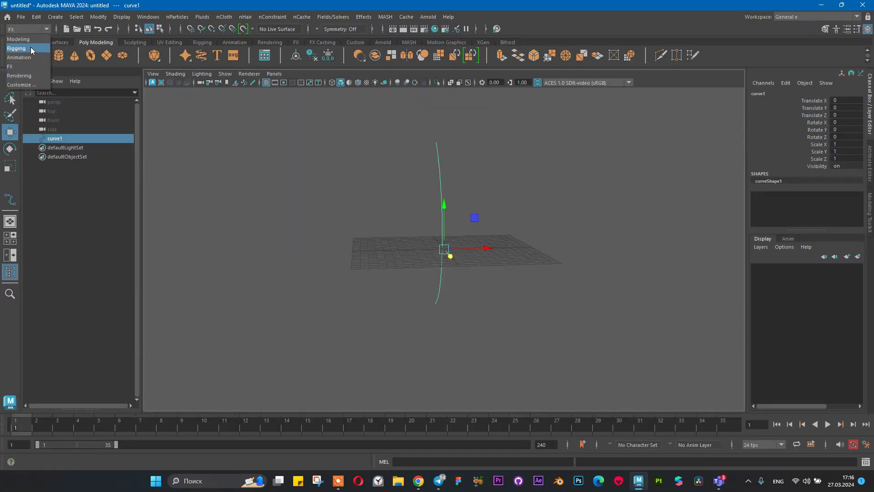
left_click(31, 37)
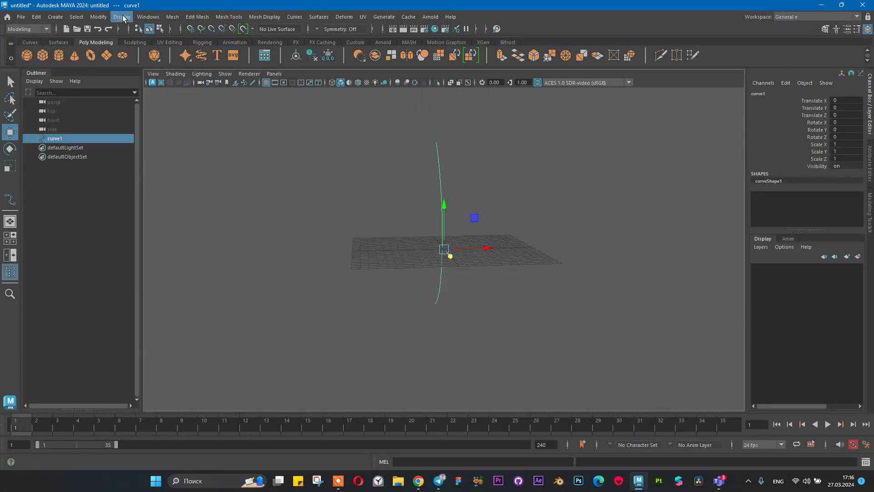
- Revolve the profile curve around the Y axis with the Revolve options reset to their defaults, including NURBS output
left_click(319, 16)
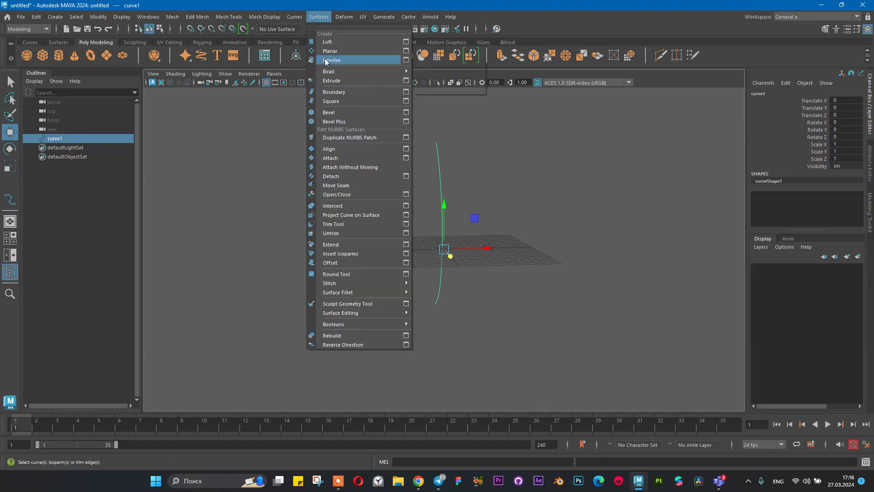
left_click(406, 60)
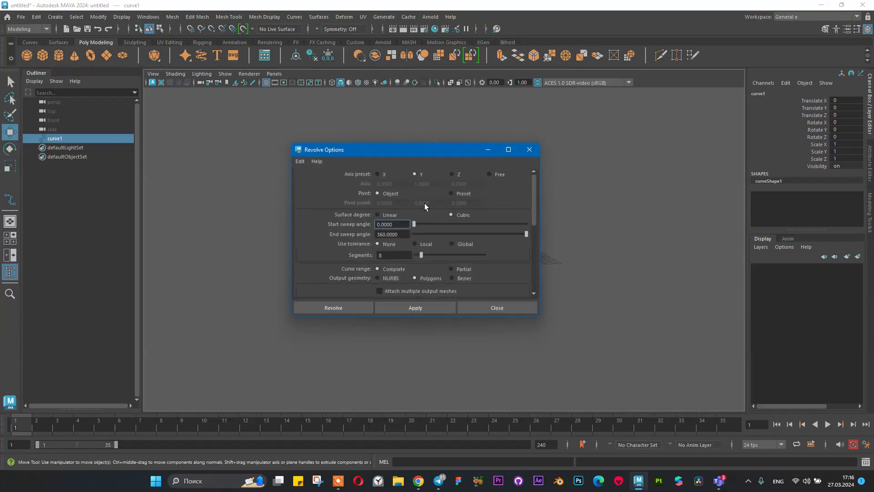
left_click(300, 161)
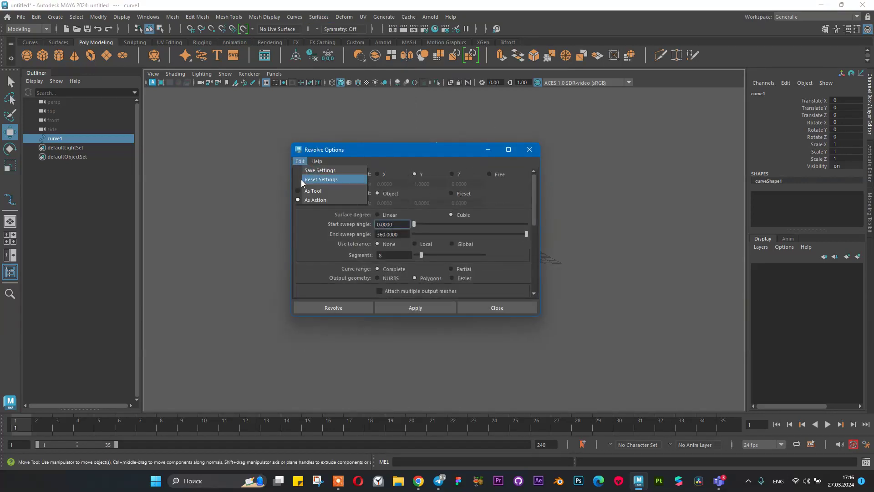
left_click(301, 180)
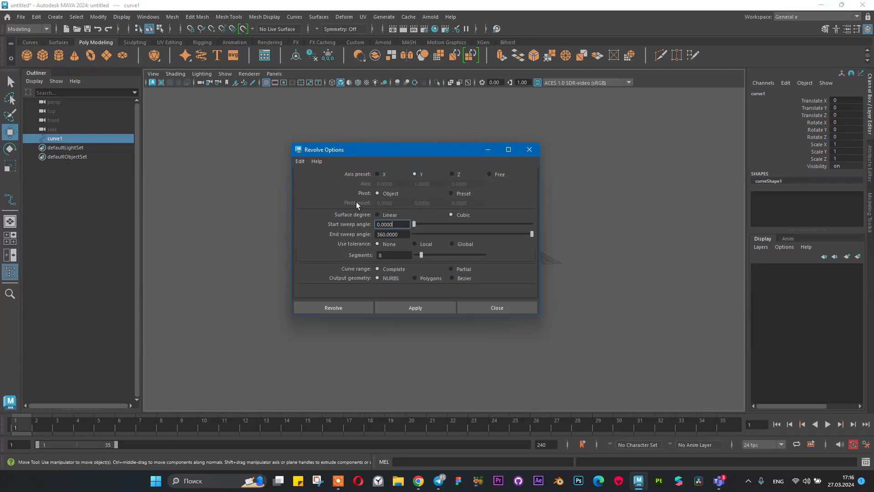
left_click(353, 307)
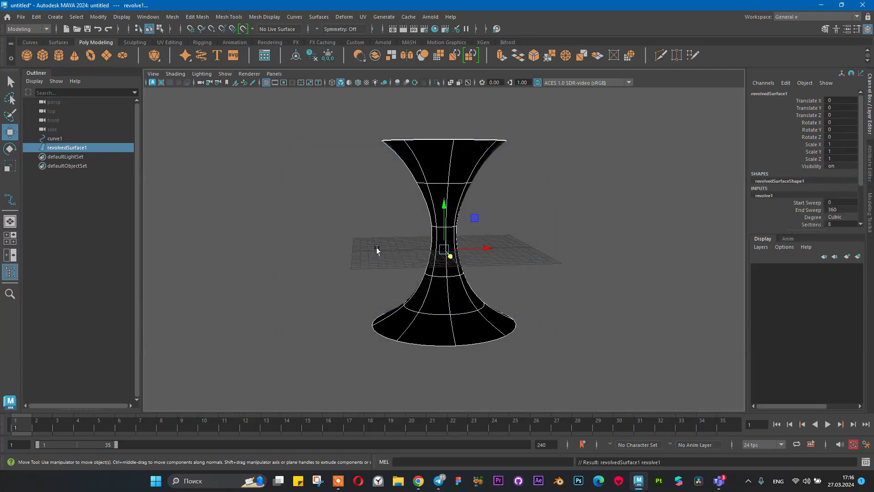
- Move the profile curve slightly away from the axis to widen the revolved surface, and select the surface
left_click_drag(498, 217, 462, 219, "alt")
left_click(75, 139)
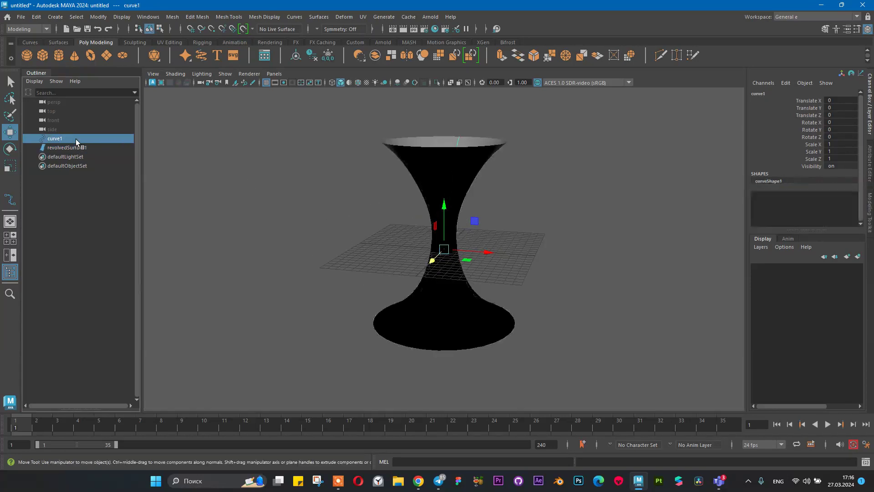
left_click_drag(486, 252, 428, 255)
left_click(482, 192)
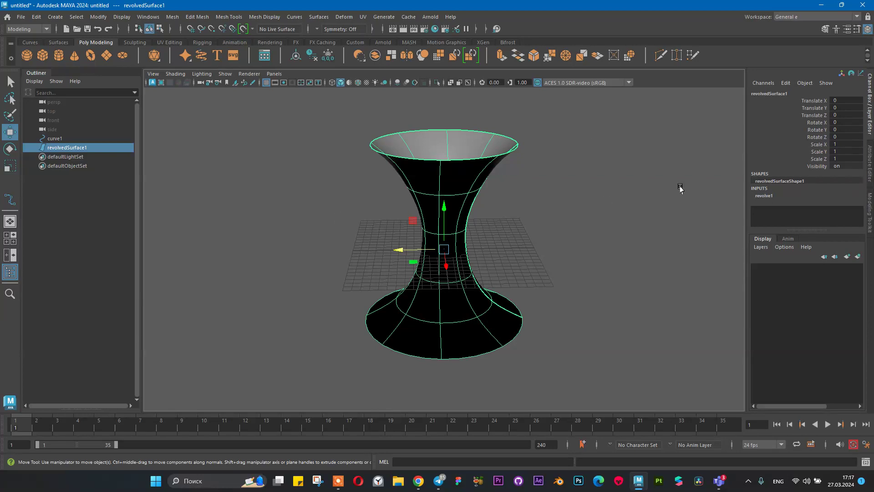
- Try rebuilding the revolved surface with 5 spans in U and 8 in V, and undo the rebuild
left_click(871, 155)
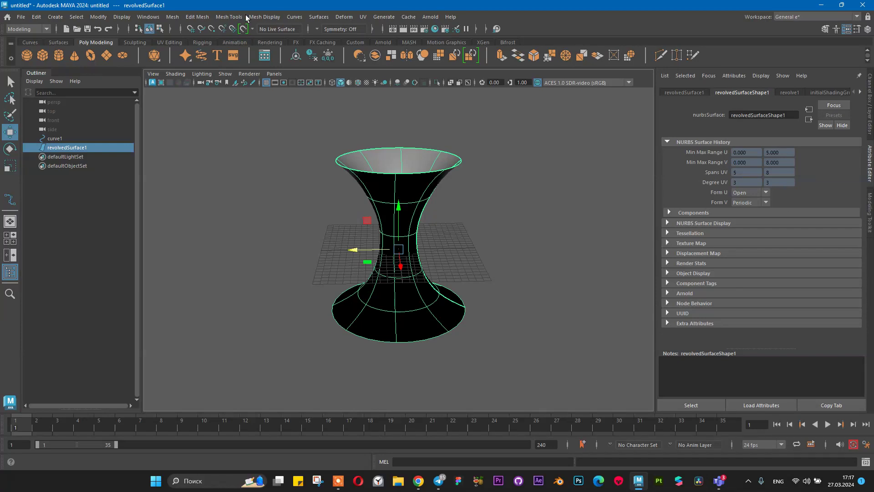
left_click(311, 17)
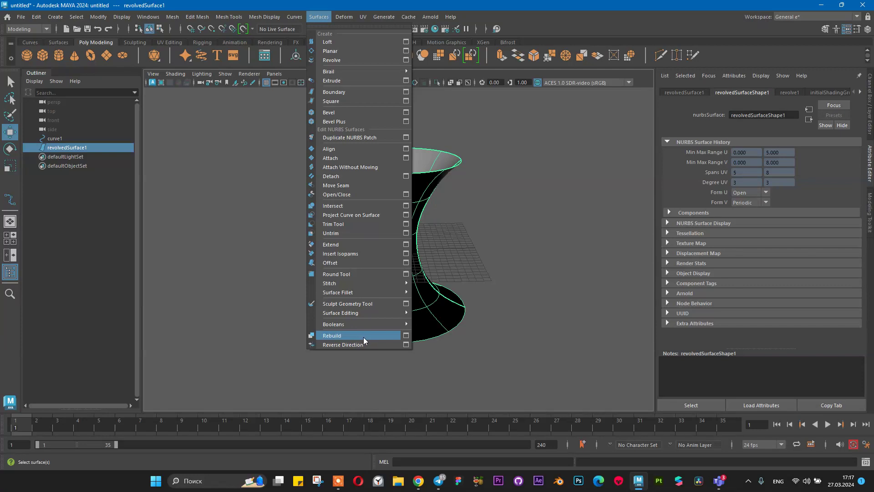
left_click(406, 336)
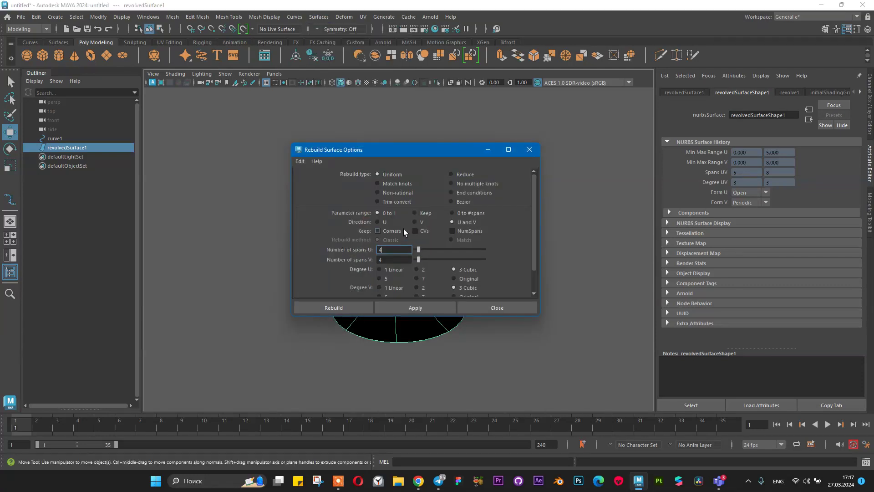
scroll(406, 234, "down", 1)
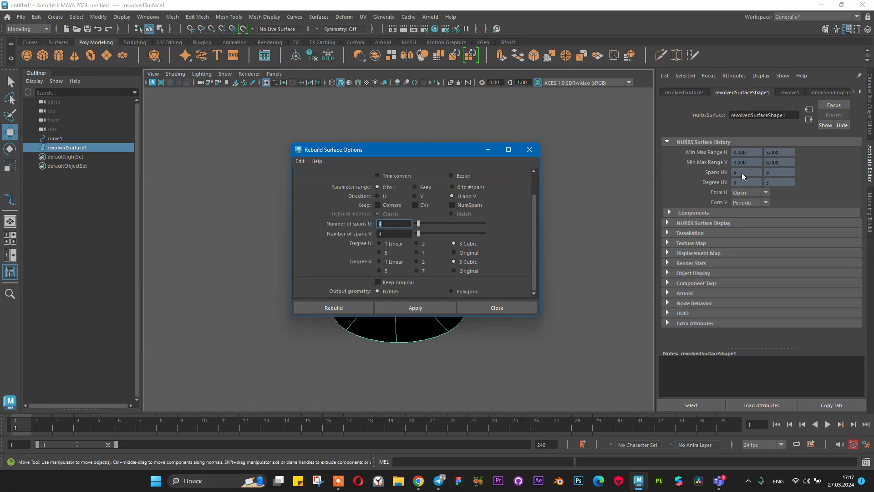
key("Tab")
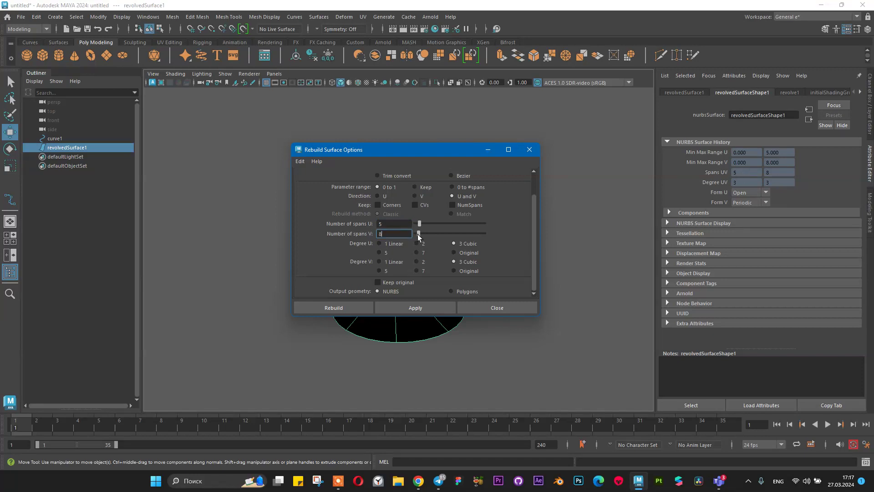
left_click(341, 307)
left_click_drag(388, 253, 444, 258, "alt")
key("ctrl+z")
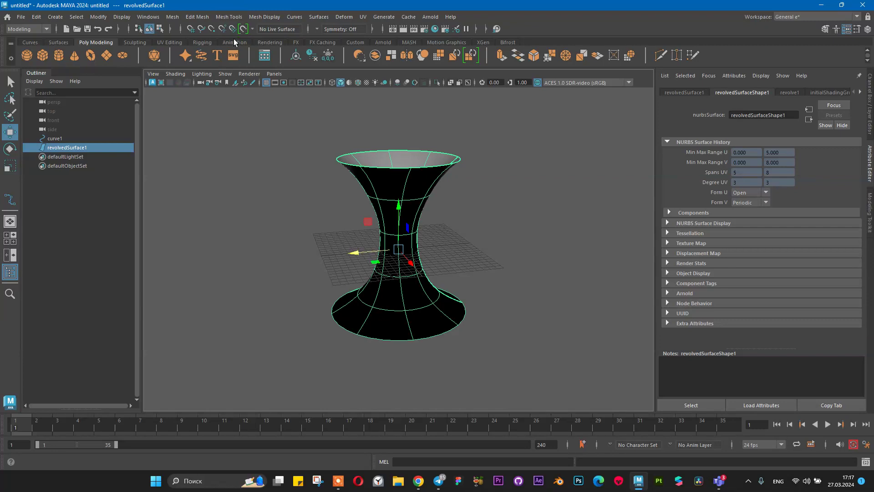
left_click(418, 145)
left_click(399, 169)
left_click(294, 17)
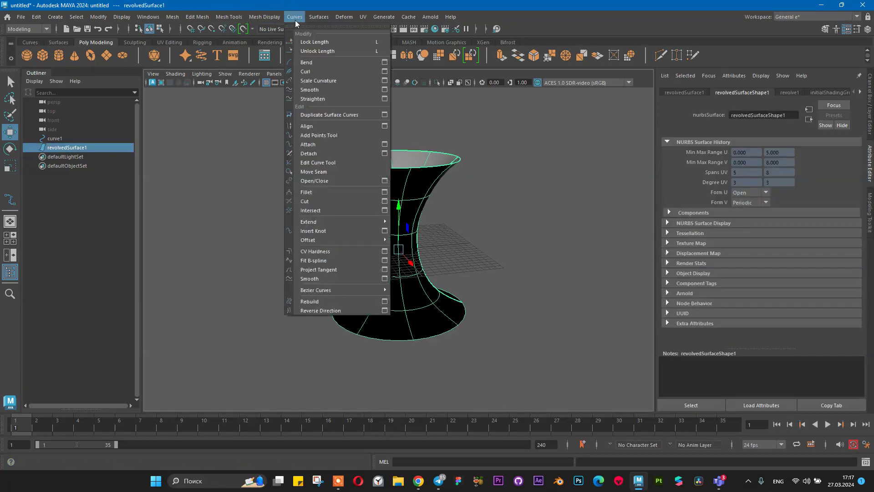
left_click(388, 302)
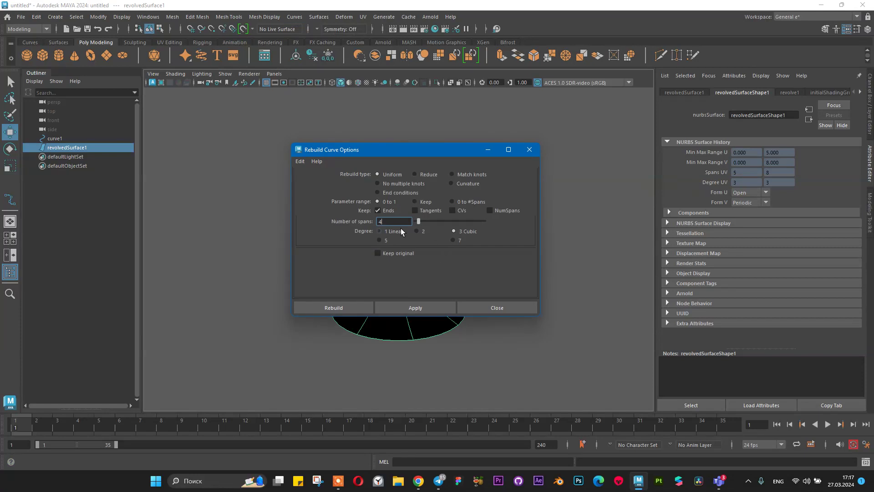
left_click(529, 149)
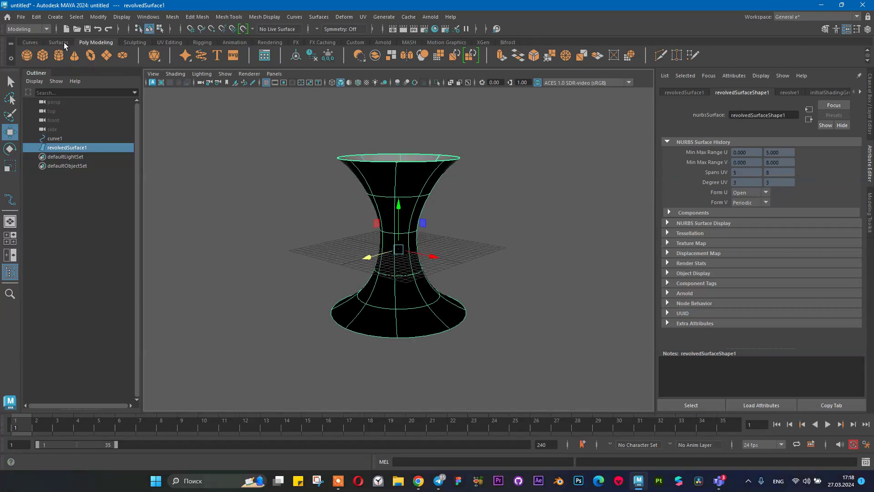
- Try rebuilding the revolved surface with the Rebuild Surface options reset, using 5 spans in U and 8 in V
left_click(313, 60)
left_click(270, 17)
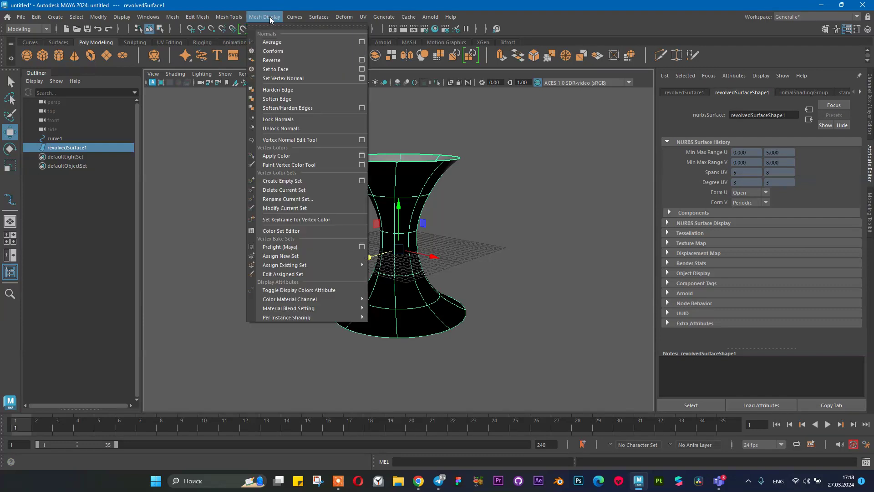
mouse_move(314, 17)
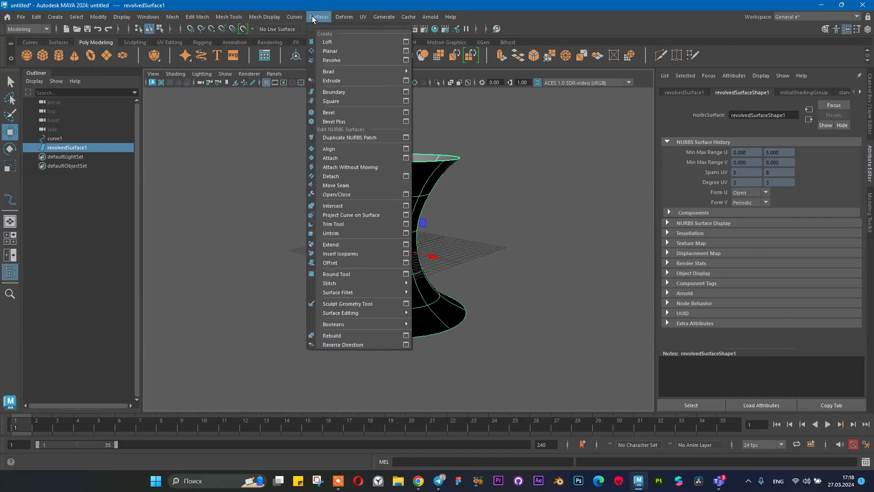
left_click(406, 337)
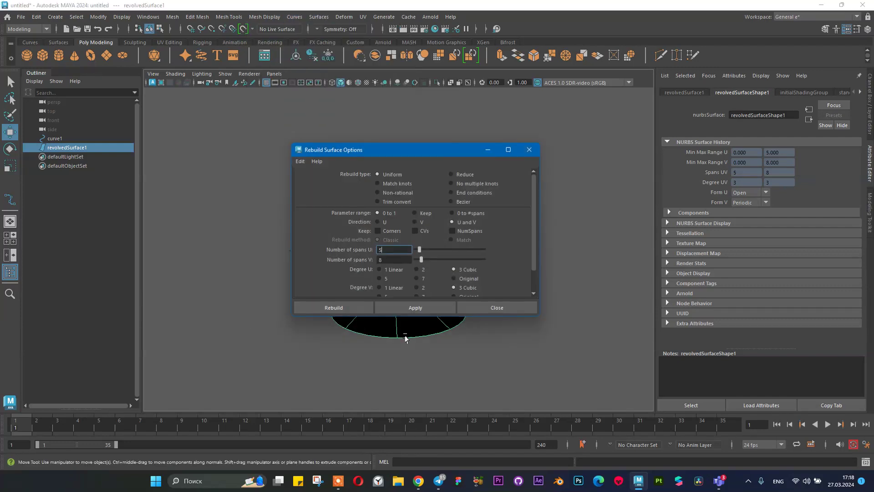
left_click(391, 261)
scroll(391, 262, "down", 1)
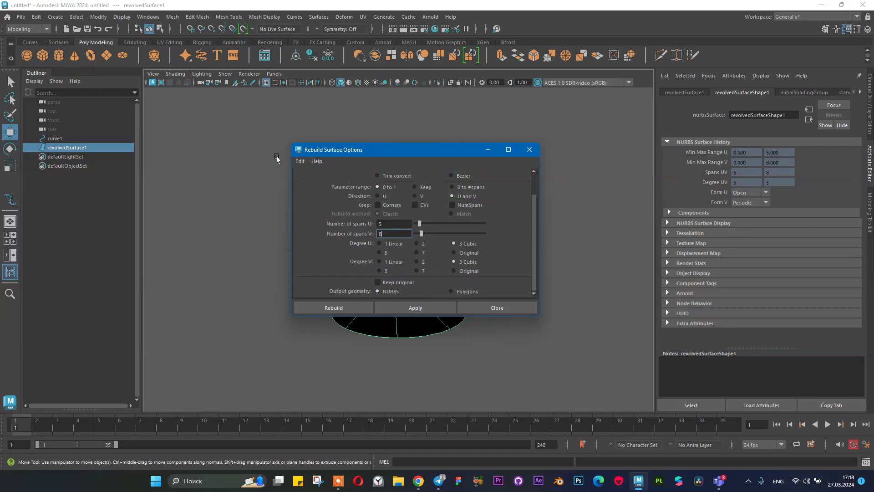
left_click(300, 161)
left_click(305, 180)
double_click(385, 223)
type("8")
left_click(357, 307)
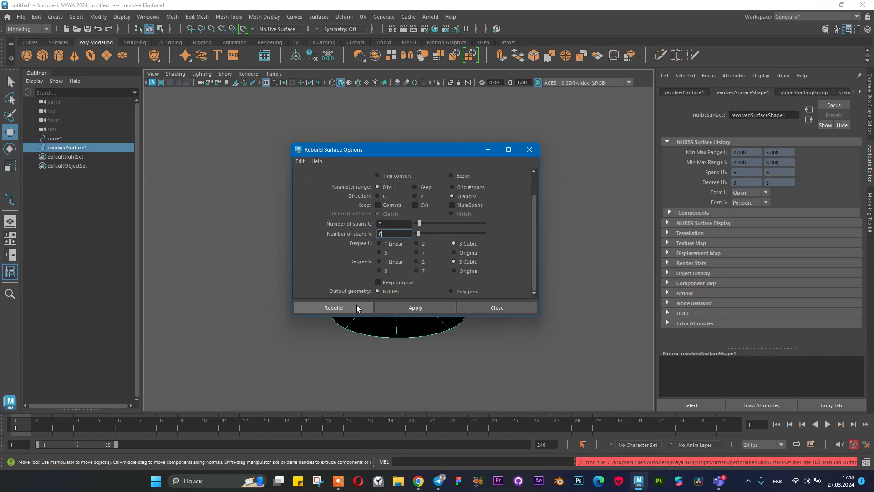
- Read the rebuild error details in a widened Script Editor, and close it
left_click(865, 462)
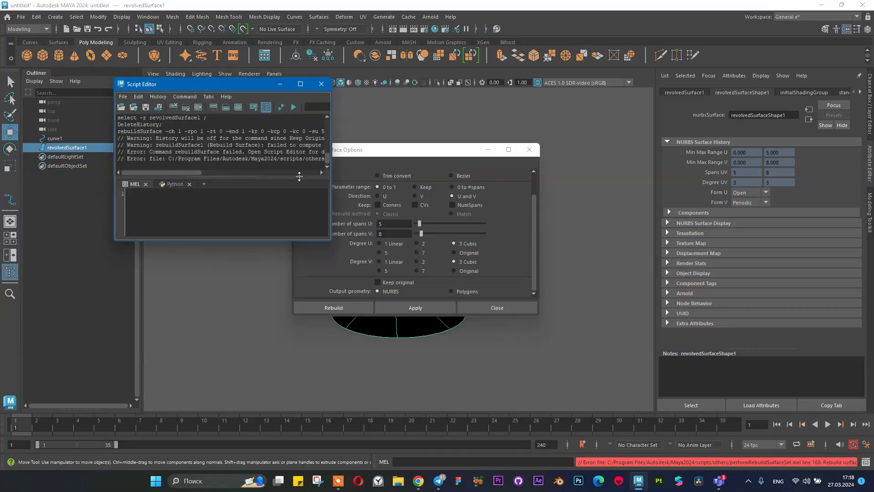
left_click_drag(334, 176, 664, 228)
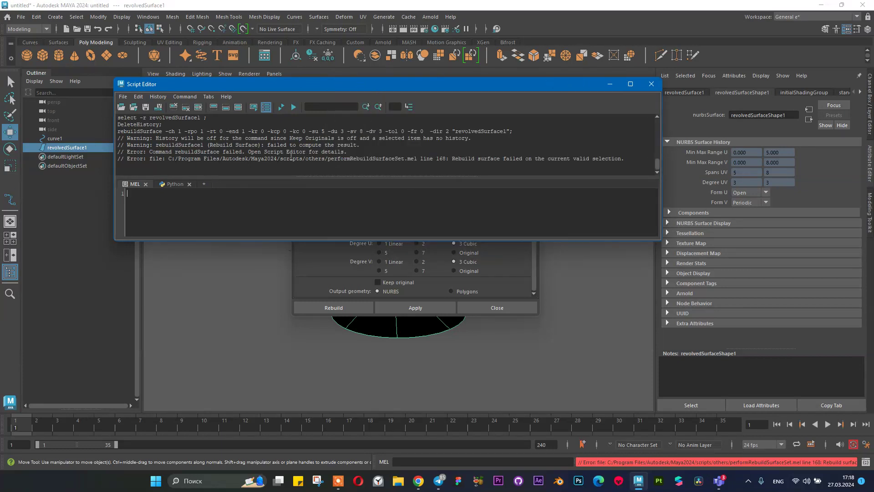
triple_click(195, 159)
left_click(387, 158)
left_click(651, 84)
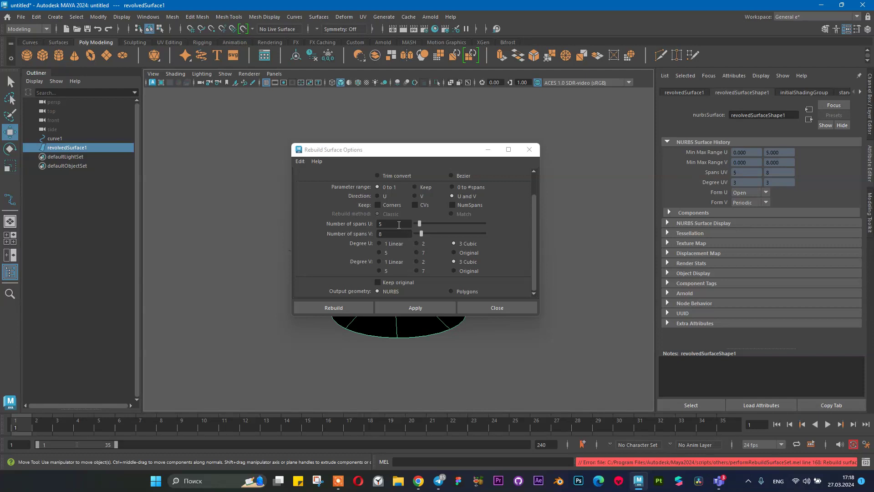
- Set the rebuild spans to 4 in U and 4 in V, and close the Rebuild Surface options
left_click(399, 224)
left_click(395, 233)
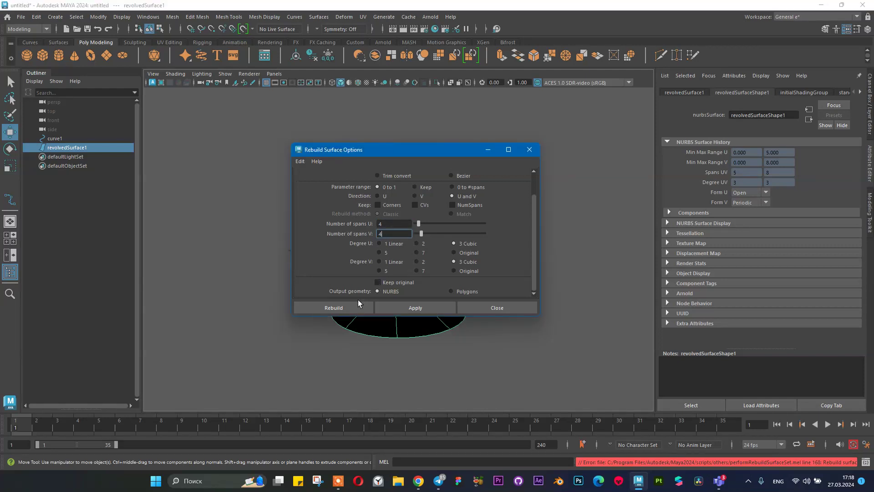
left_click(530, 150)
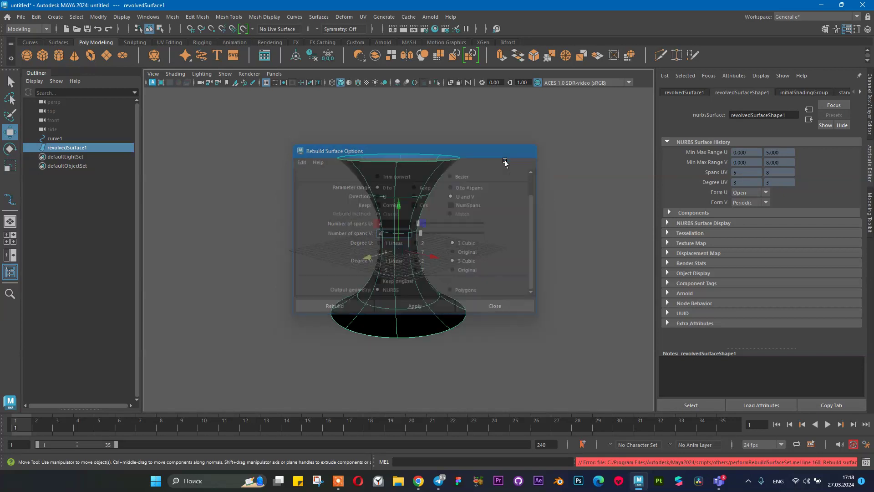
- Delete the revolved surface and revolve curve1 again
left_click_drag(405, 195, 406, 214, "alt")
left_click(61, 141)
left_click(64, 147)
key("Delete")
left_click(66, 140)
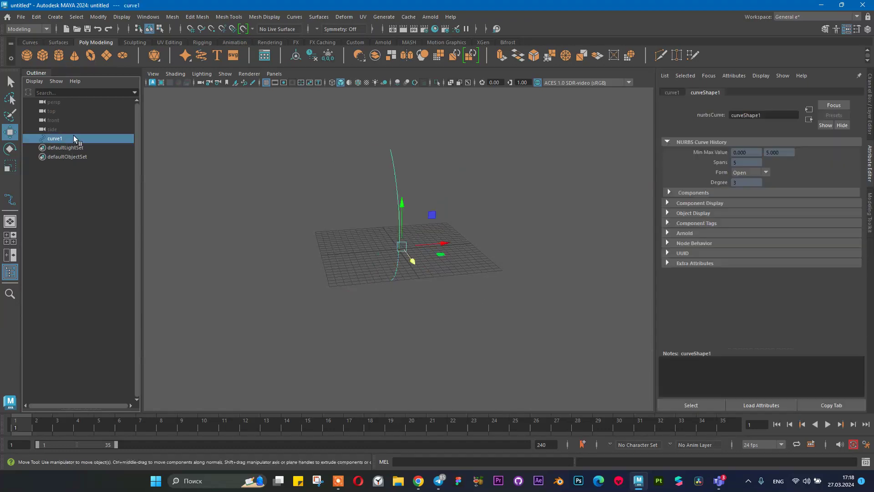
left_click(318, 17)
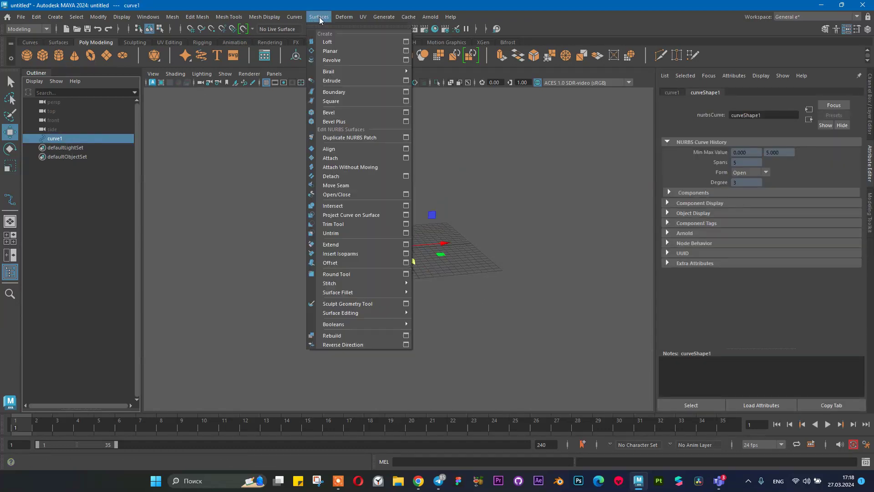
left_click(385, 59)
left_click_drag(481, 201, 383, 197, "alt")
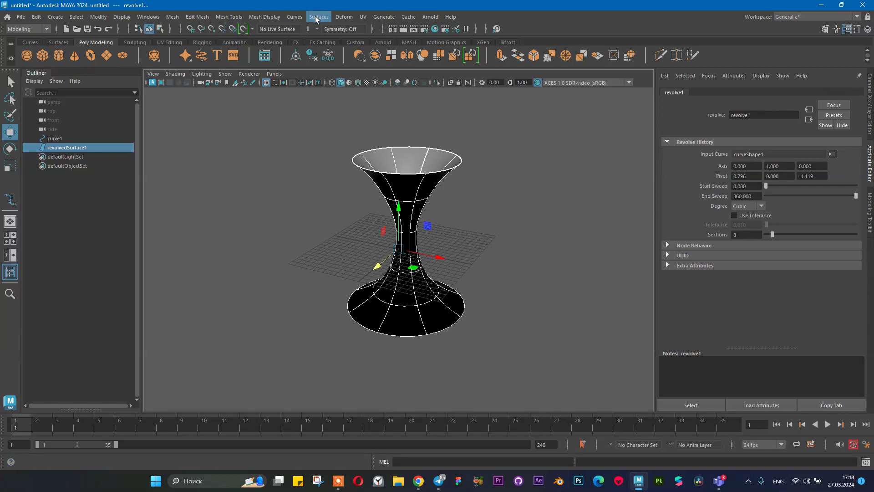
- Try rebuilding the new revolved surface with 4 spans in U and 4 in V, and undo the rebuild
left_click(297, 17)
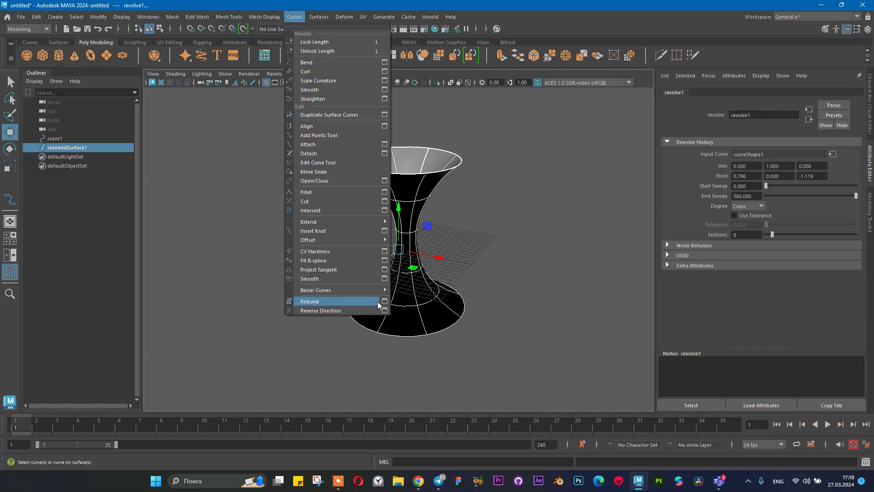
mouse_move(317, 18)
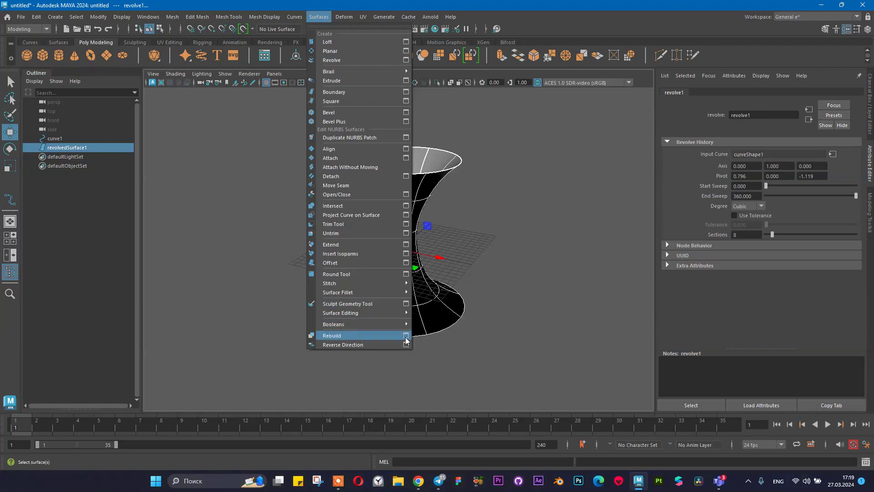
left_click(408, 335)
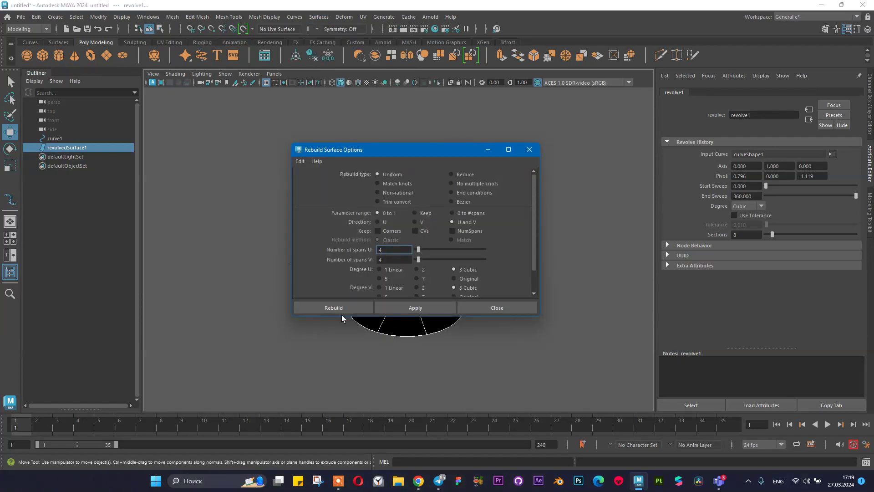
left_click(339, 308)
left_click_drag(339, 310, 282, 287, "alt")
key("ctrl+z")
- Rebuild the selected revolved surface with 5 spans in U and 8 in V, cubic degree and NURBS output
left_click(367, 186)
left_click(400, 161)
left_click(343, 17)
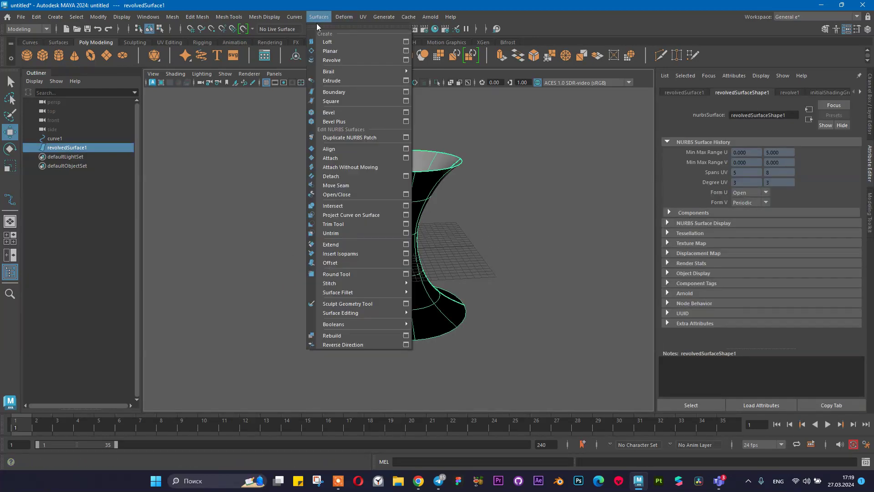
left_click(403, 336)
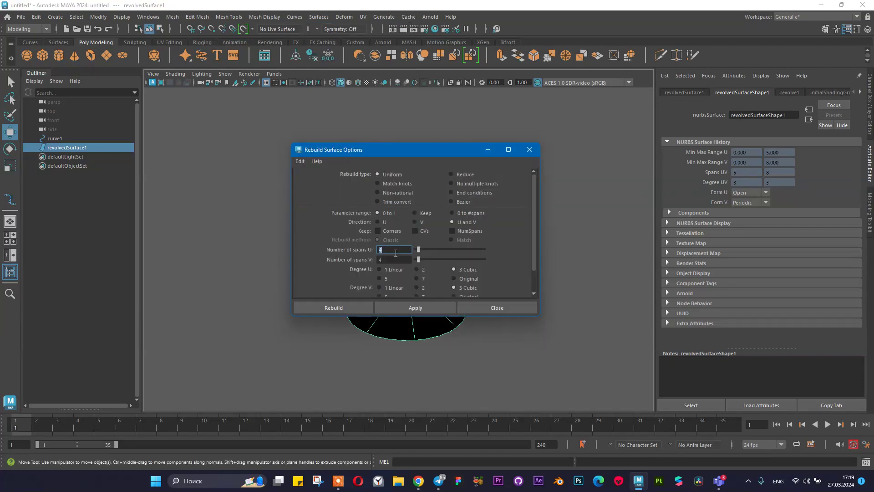
key("Tab")
scroll(405, 237, "down", 1)
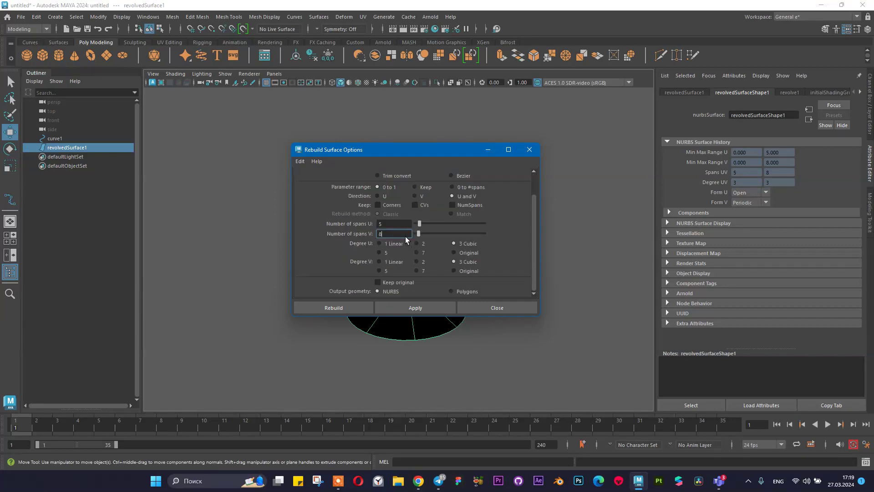
left_click(353, 311)
scroll(363, 289, "up", 8)
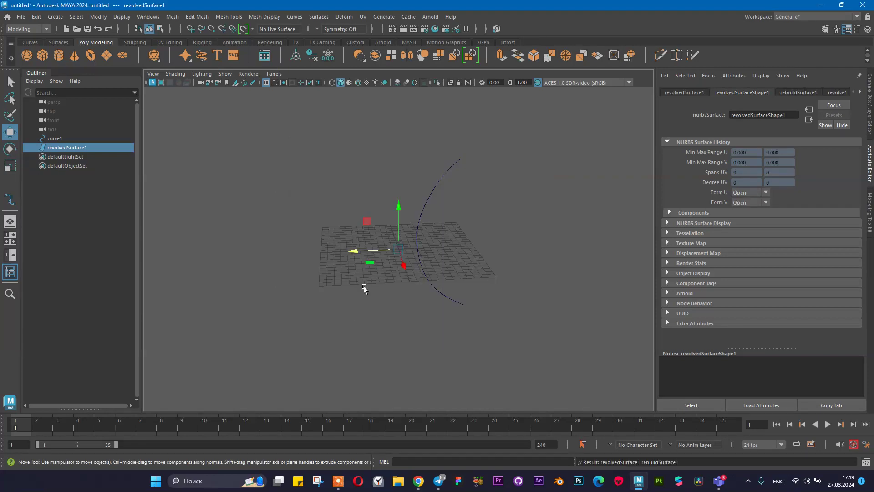
left_click_drag(348, 253, 367, 248, "alt")
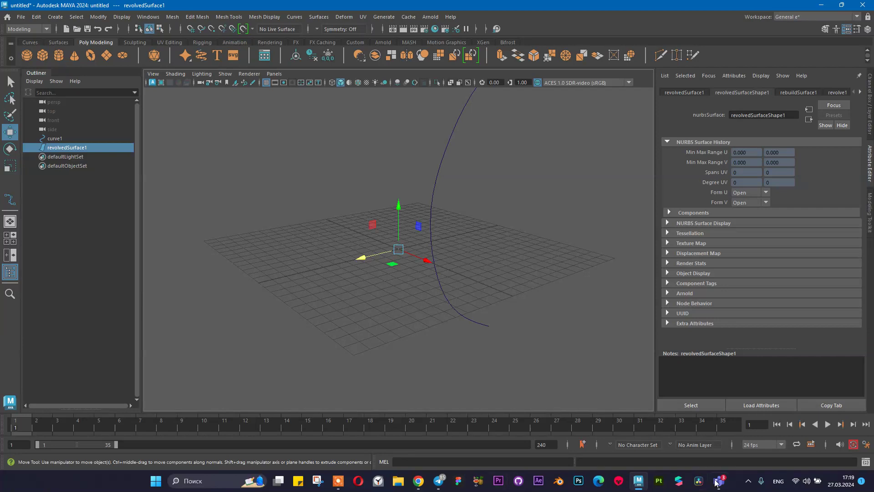
- Switch to the browser and open the YouTube recording "VFX 2023 Lecture 9 Tornado effect", skipping its ads
left_click(422, 486)
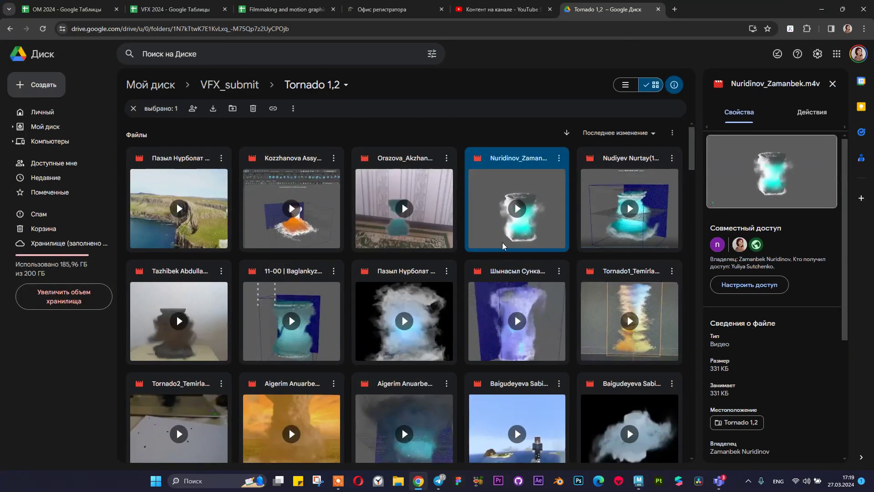
left_click(501, 9)
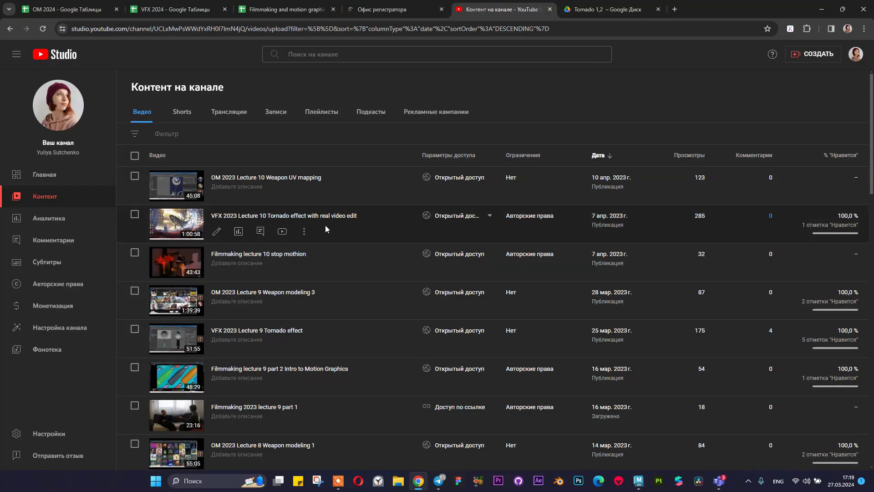
scroll(324, 232, "down", 1)
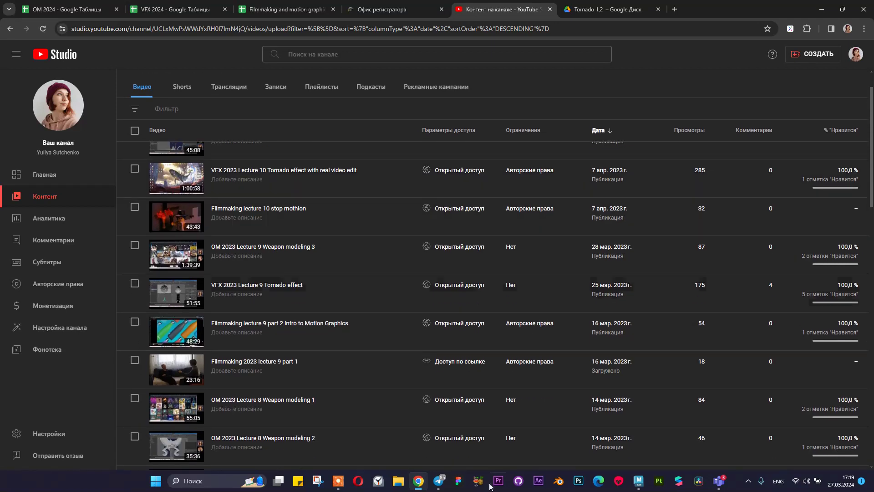
left_click(439, 481)
left_click(367, 298)
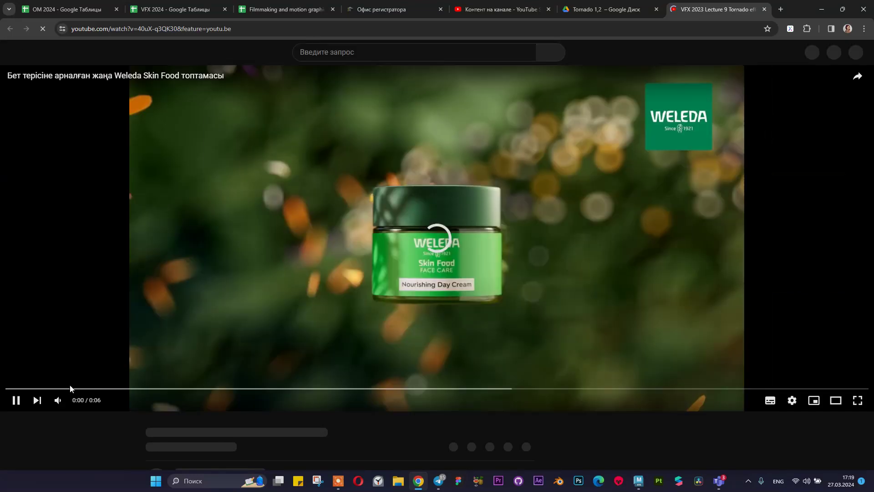
left_click(16, 400)
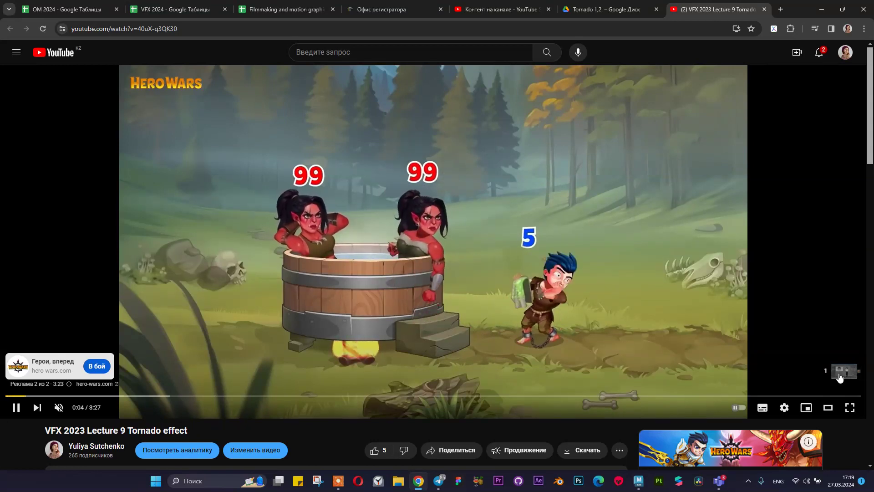
left_click(842, 371)
- Find the point at about 5:16 in the lecture recording, just before the Maya demonstration starts
left_click(164, 396)
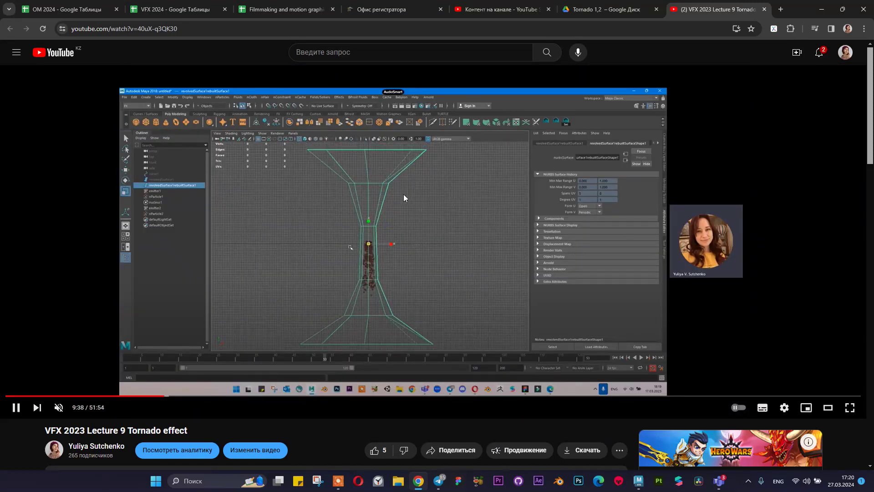
left_click(115, 396)
left_click(89, 396)
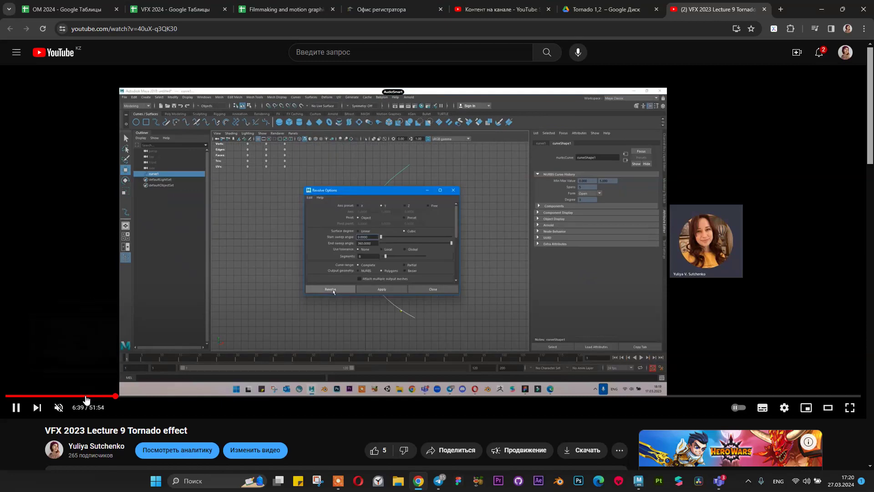
left_click(86, 396)
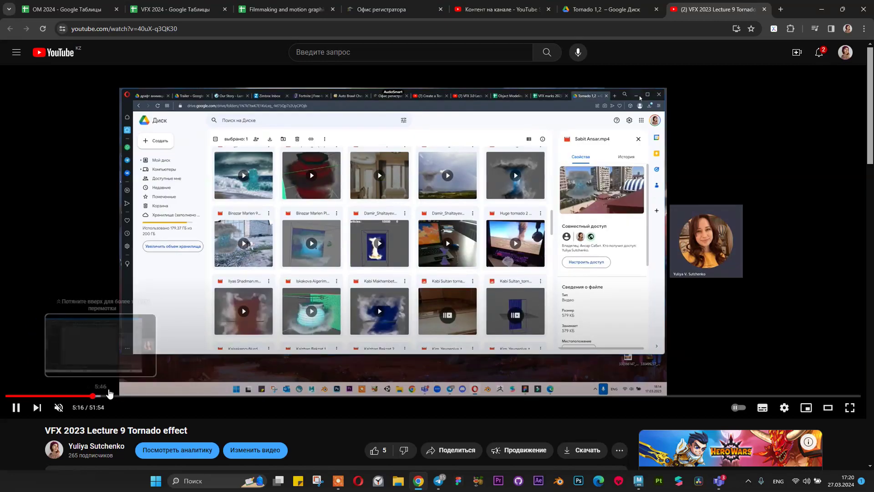
left_click(92, 396)
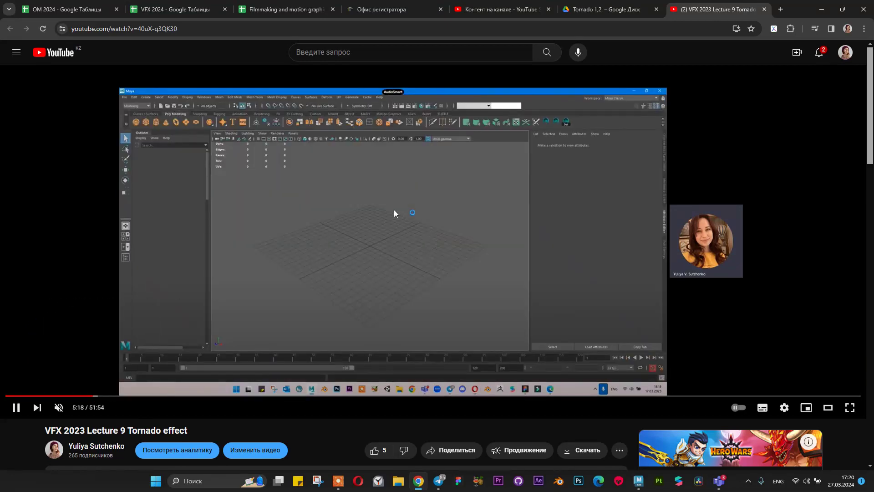
- Skim the lecture recording from about 5:18 to 6:57 to review how the profile curve is drawn and revolved
key("Right")
key("Right")
key("Right")
key("Right")
key("Right")
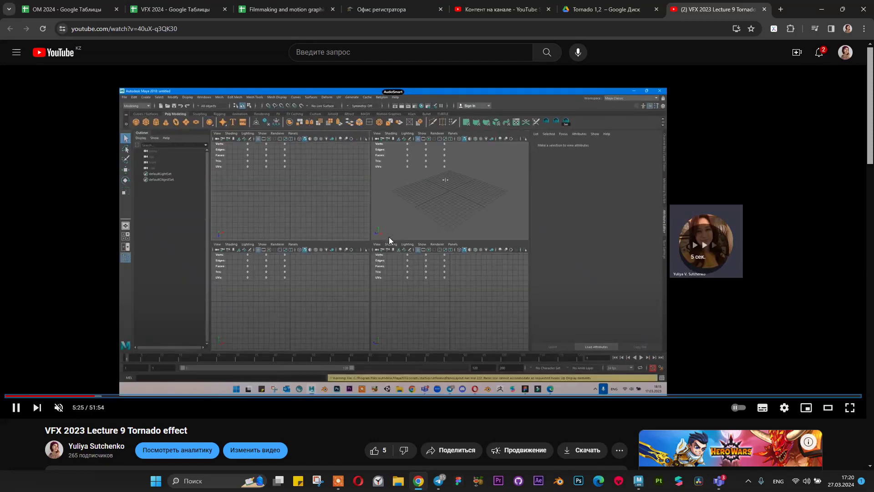
key("Right")
key("Right")
key("Right")
key("Right")
key("Right")
key("Right")
key("Right")
key("Right")
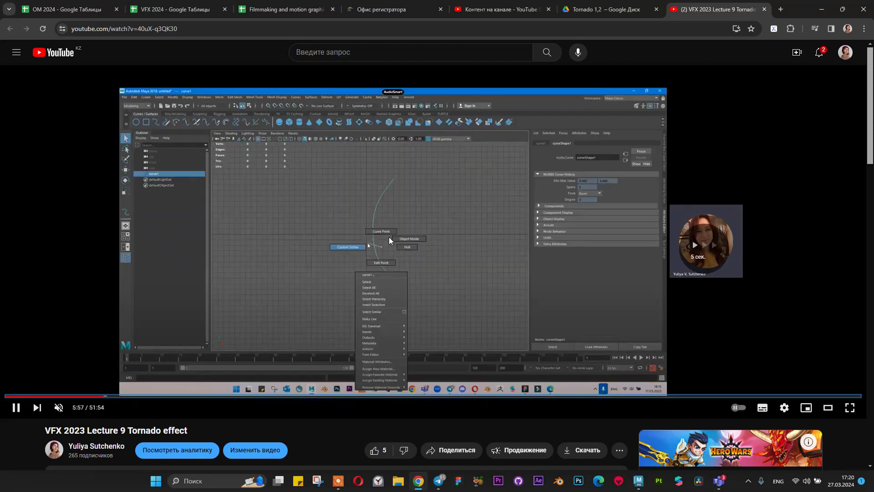
key("Right")
key("Right")
key("Right")
key("Right")
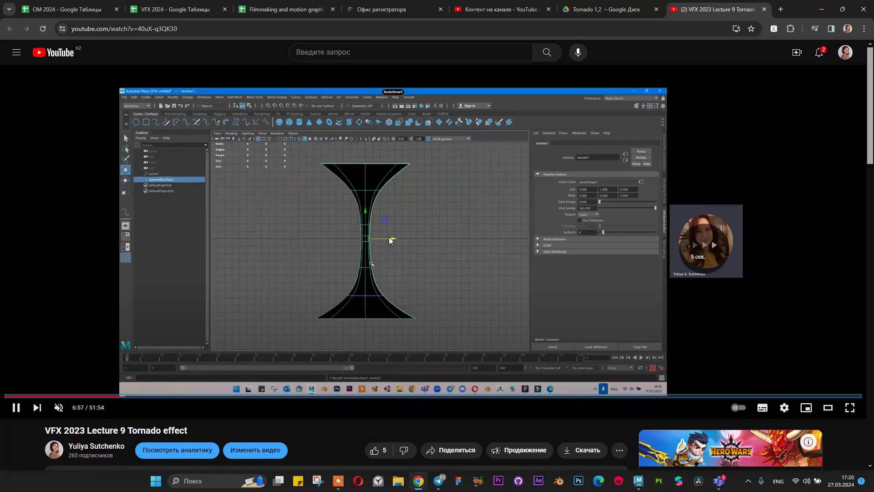
- Examine the Rebuild Surface settings demonstrated in the lecture recording and pause it at about 8:26
key("Right")
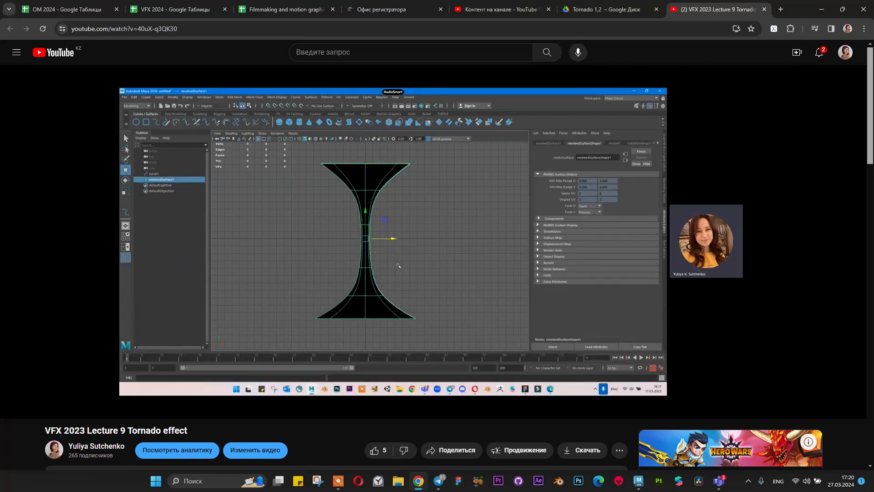
key("Right")
key("Right")
key("Right")
key("Right")
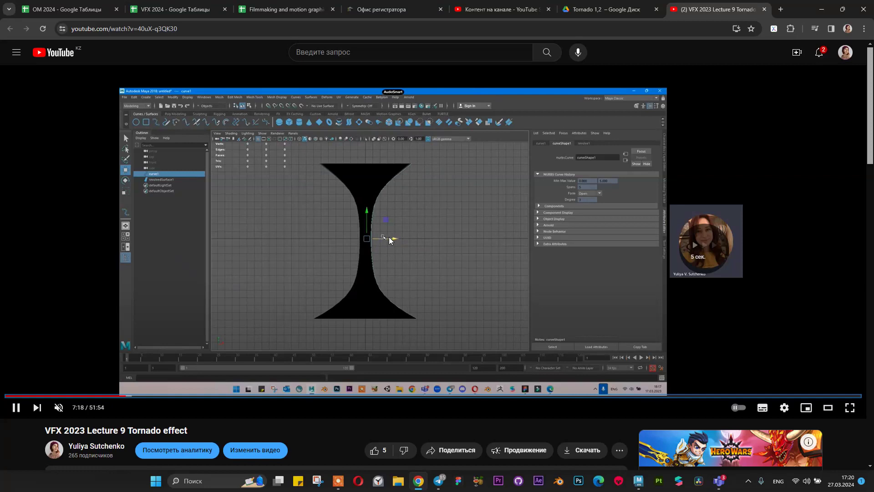
key("Right")
key("Right")
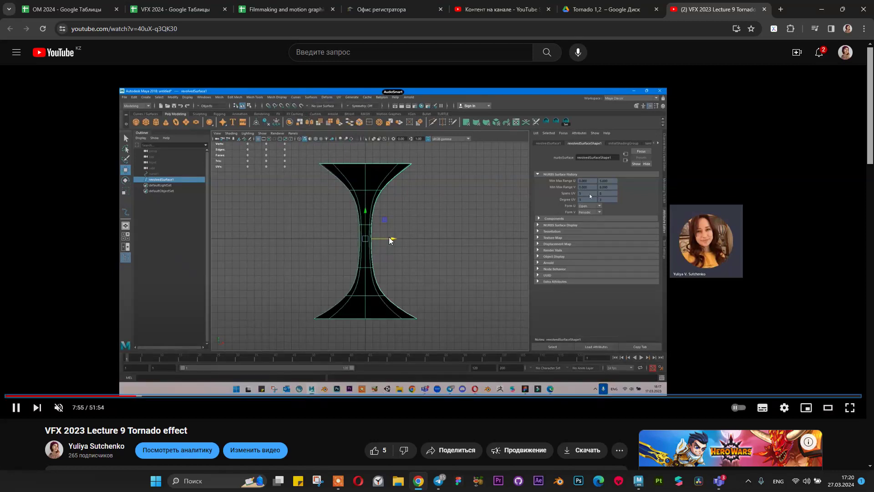
key("Right")
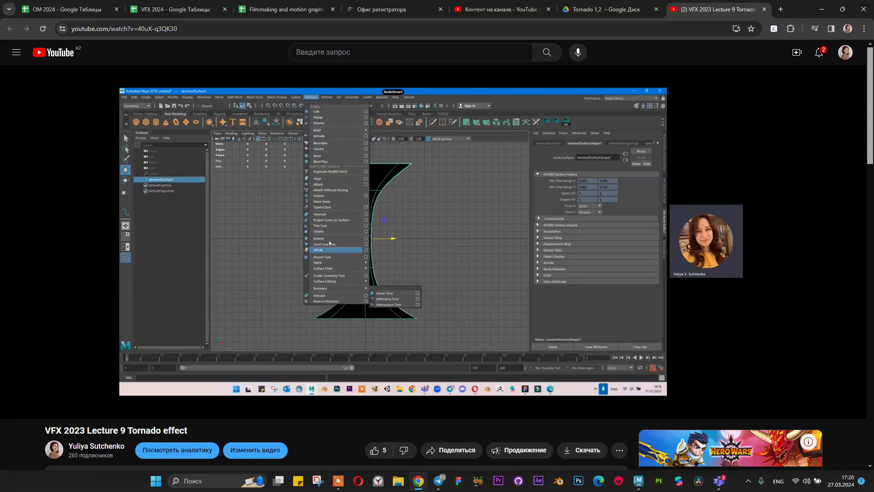
key("Right")
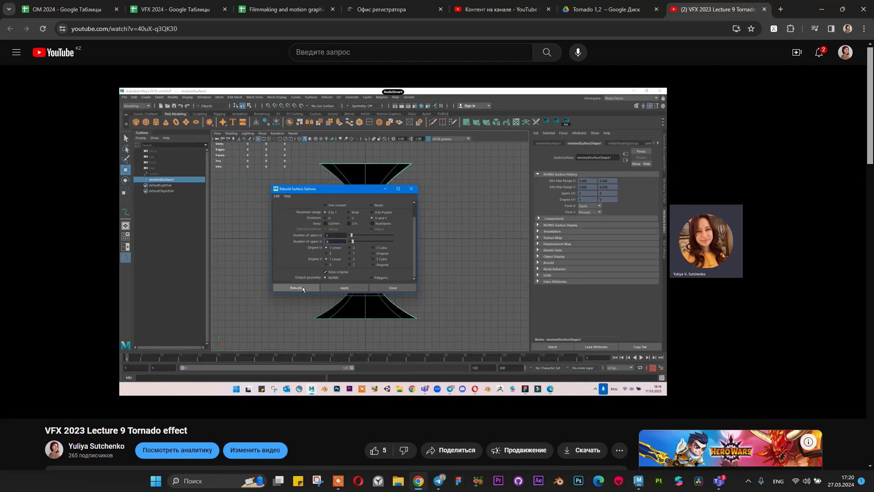
left_click(357, 281)
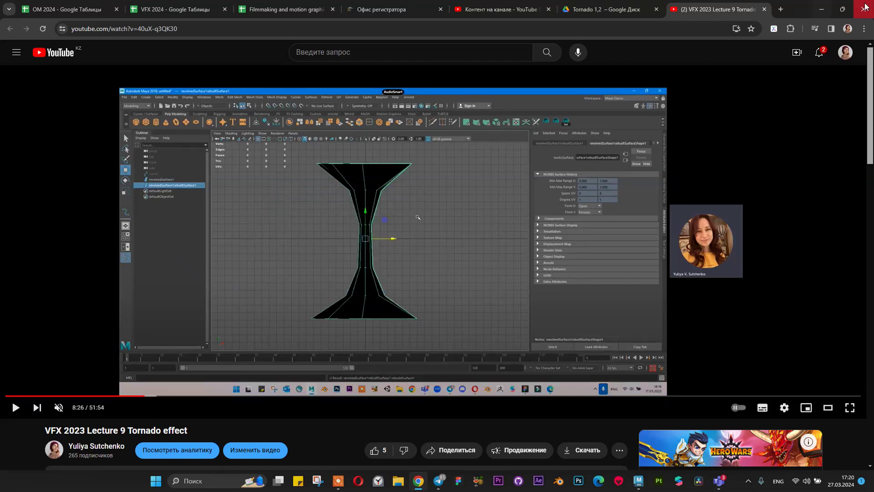
- Return to Maya and save the scene as tornado in the VFX 2024 folder on the Desktop
left_click(822, 9)
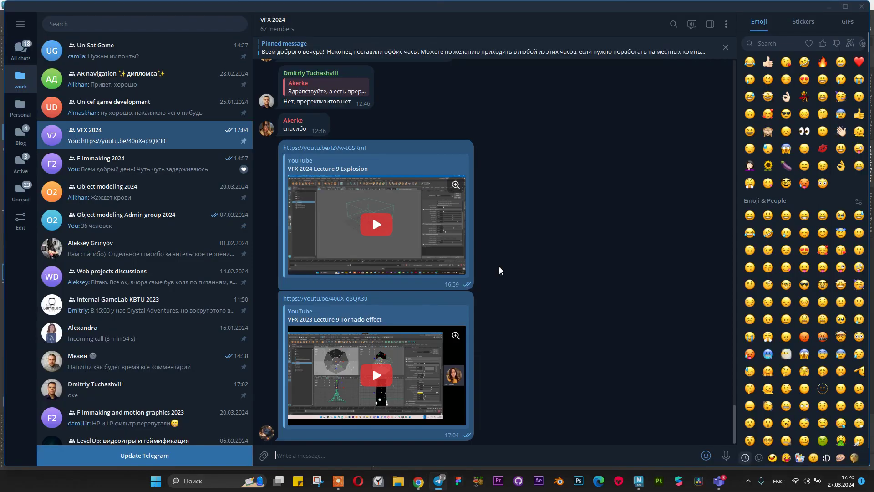
left_click(829, 6)
left_click_drag(472, 295, 388, 233, "alt")
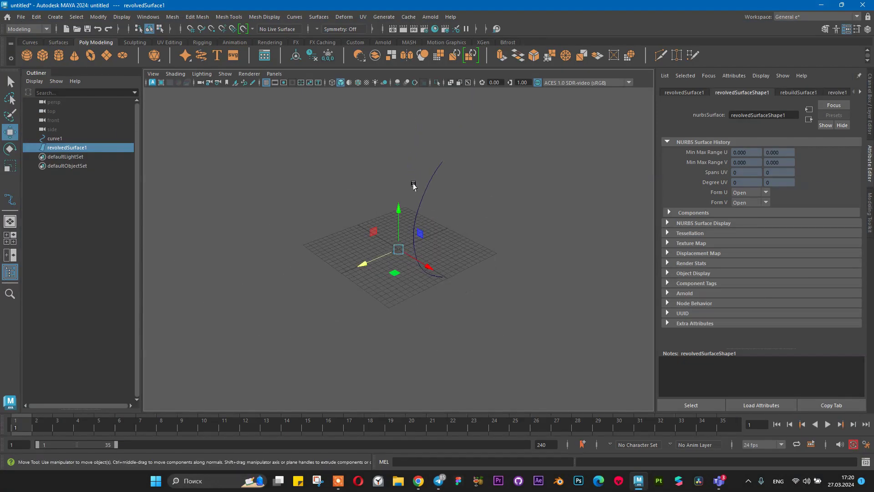
key("q")
key("ctrl+shift+s")
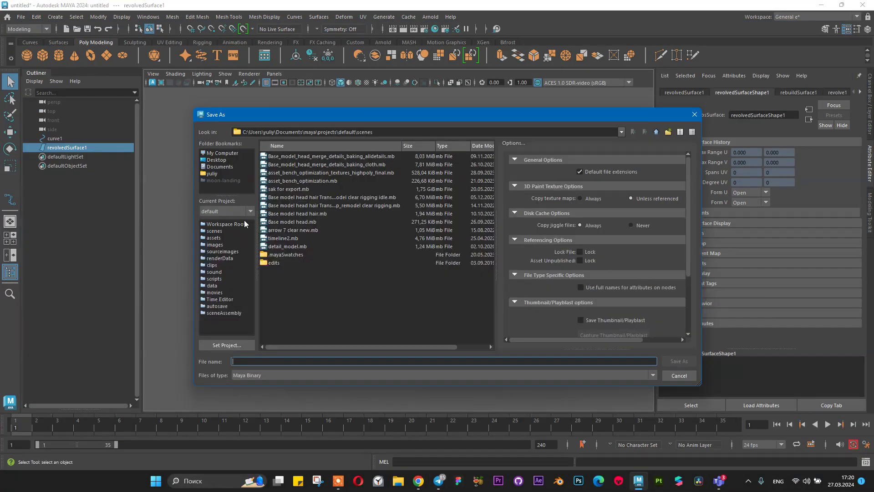
left_click(215, 160)
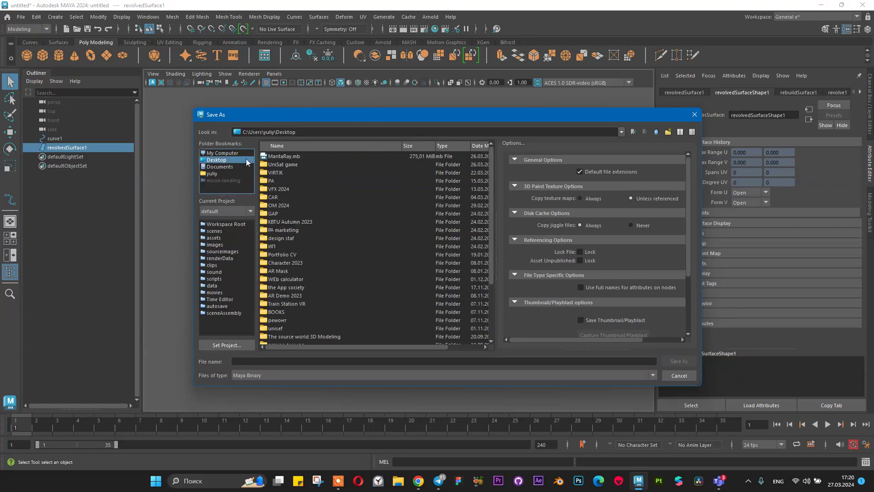
double_click(280, 190)
left_click(303, 360)
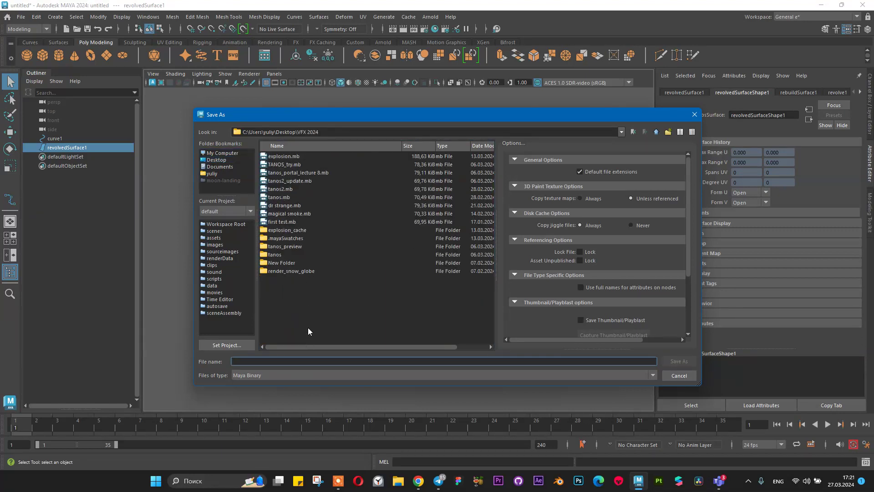
type("tornado")
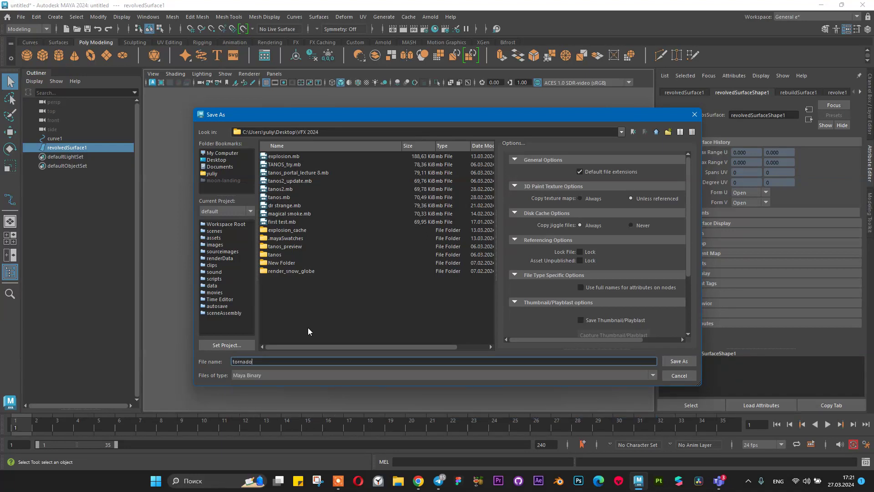
key("Return")
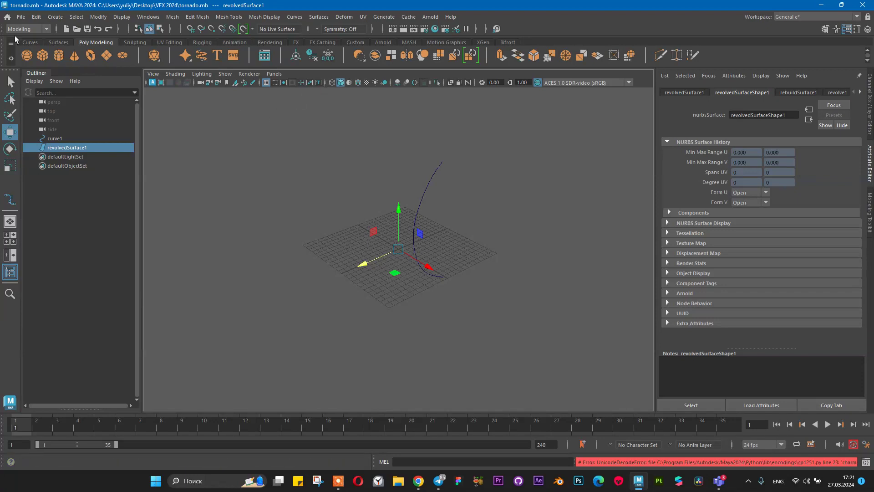
- Find tornado.mb in the desktop's VFX 2024 folder and reopen the scene in Maya
key("super+d")
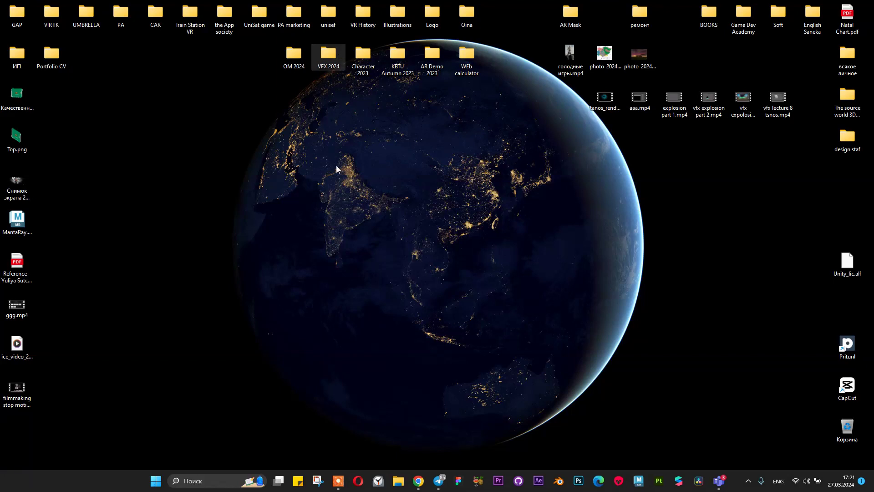
double_click(329, 54)
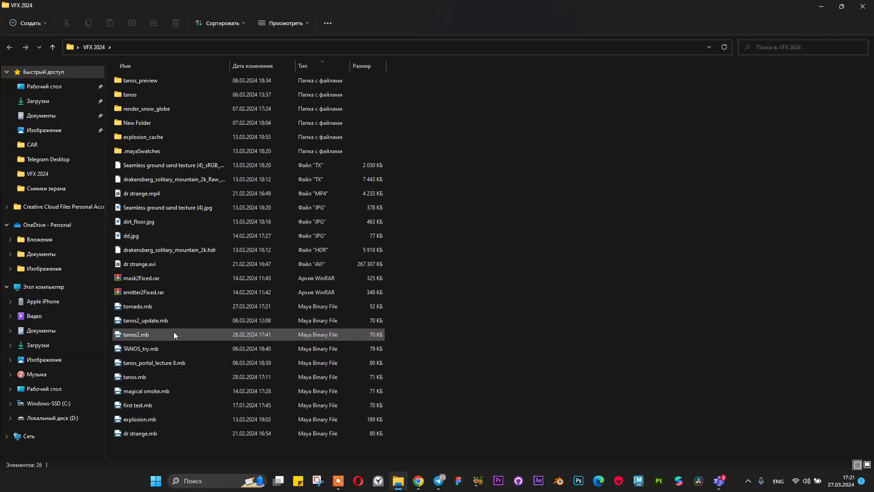
left_click(186, 310)
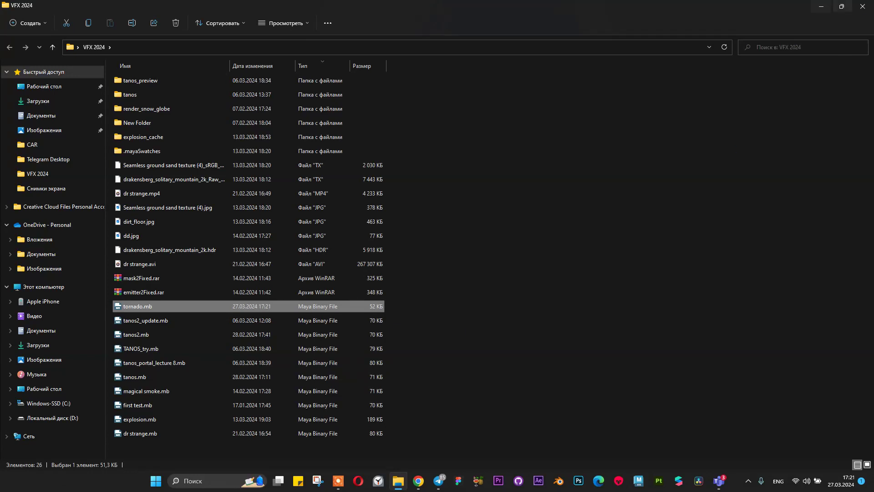
left_click(822, 6)
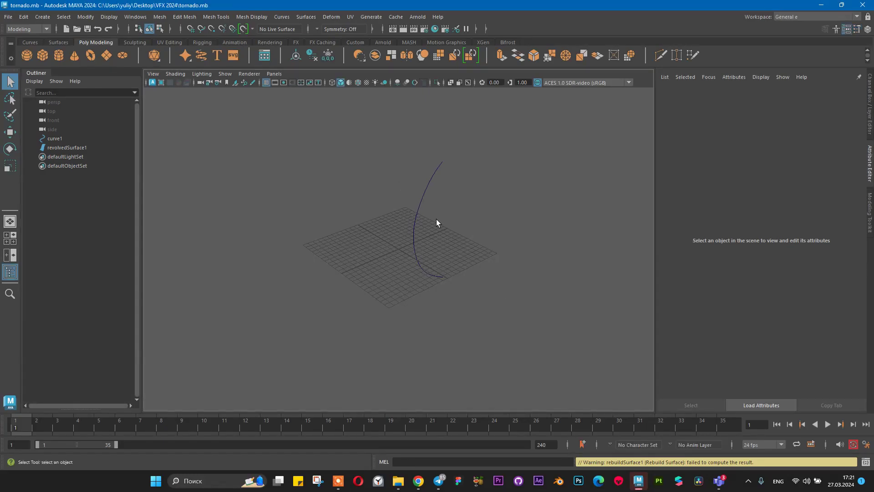
- Check the existing revolved surface's attributes and delete that surface, keeping the profile curve
left_click(92, 148)
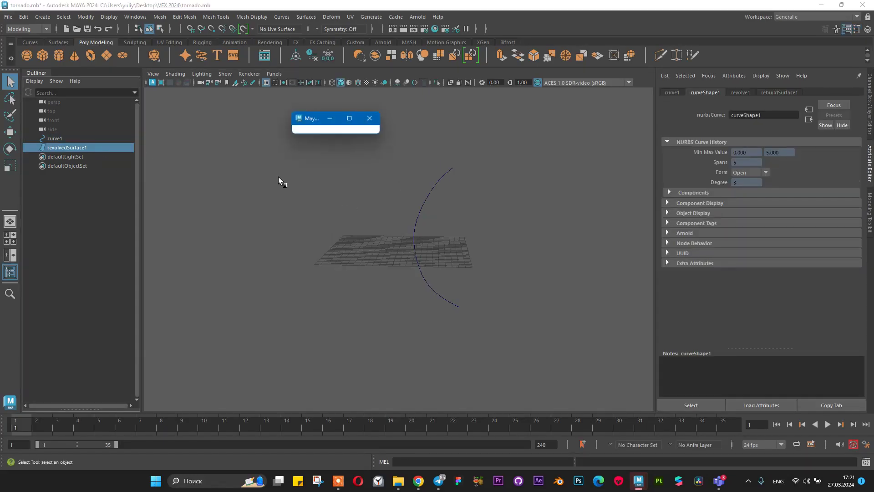
scroll(427, 180, "down", 2)
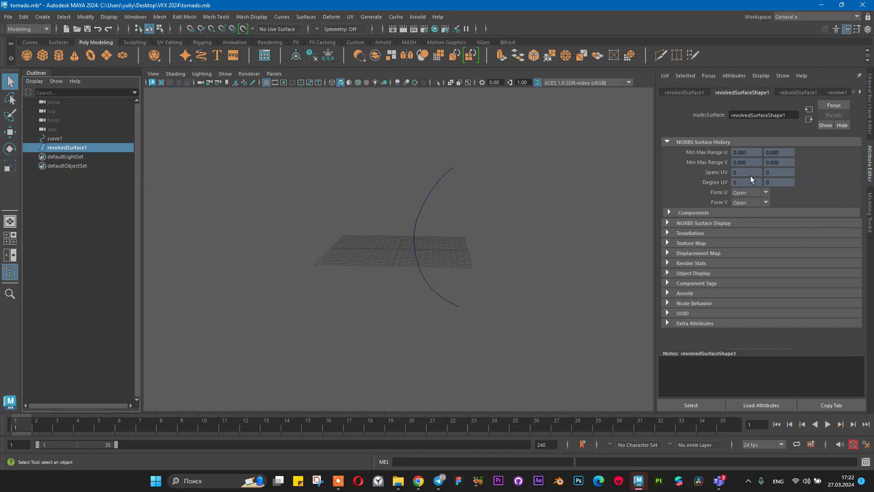
scroll(551, 176, "down", 3)
left_click(74, 137)
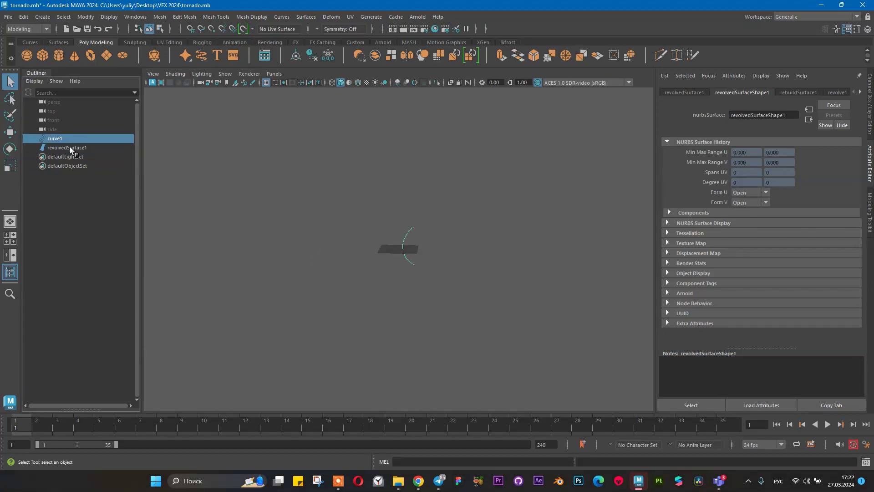
left_click(93, 147)
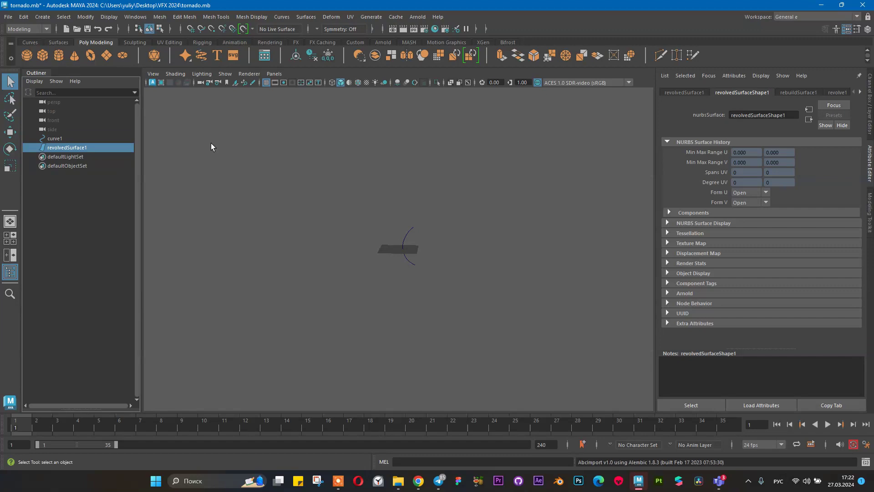
key("Delete")
- Revolve the profile curve into a new NURBS funnel surface and select it
left_click(55, 138)
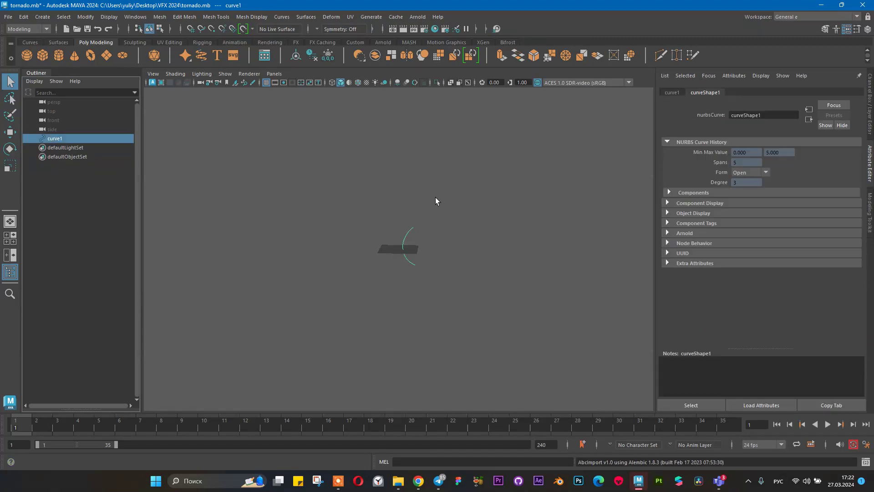
scroll(436, 197, "up", 5)
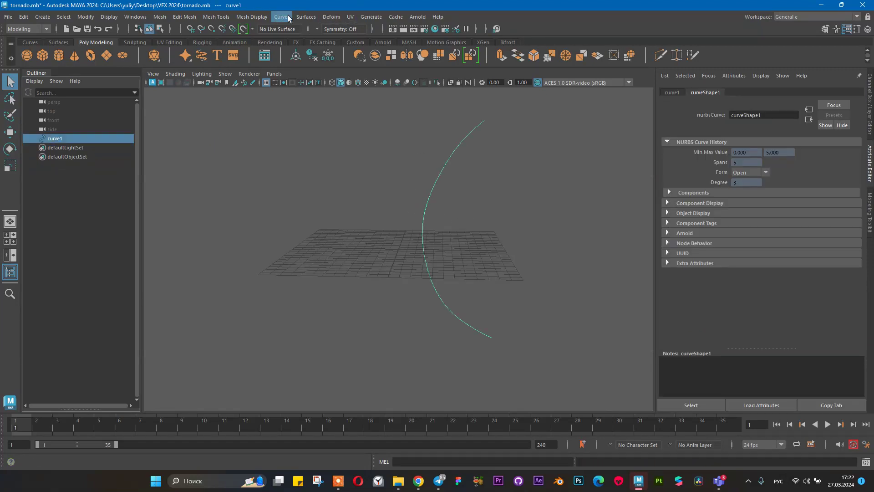
left_click(306, 17)
left_click(352, 59)
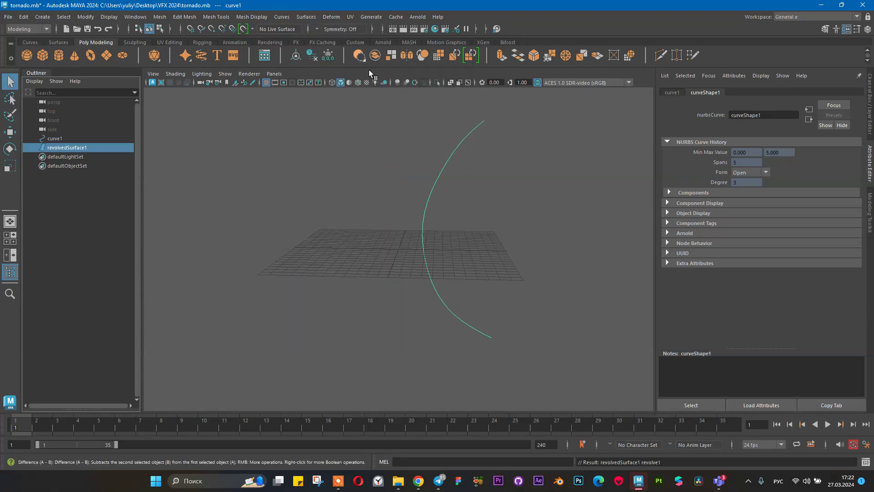
left_click(504, 201)
left_click(427, 152)
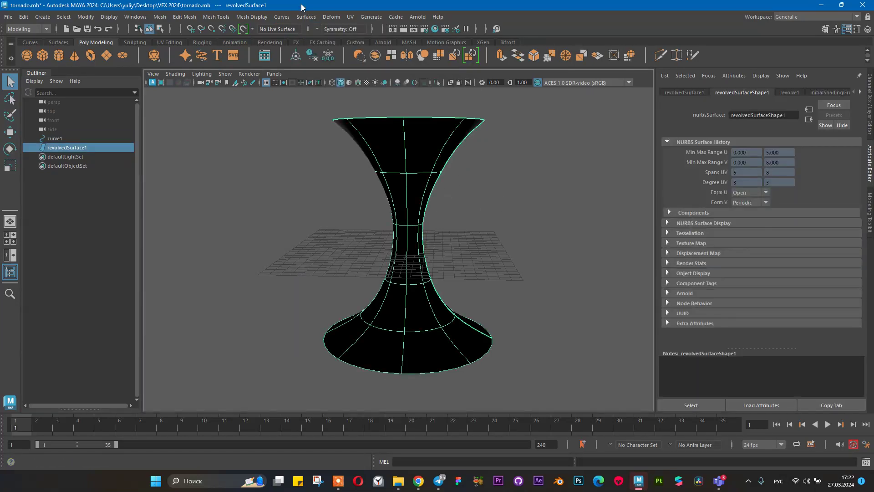
- Rebuild the new funnel with 5 spans in U and 8 in V, cubic degree and Keep original enabled
left_click(288, 17)
left_click(304, 16)
left_click(305, 47)
left_click(305, 17)
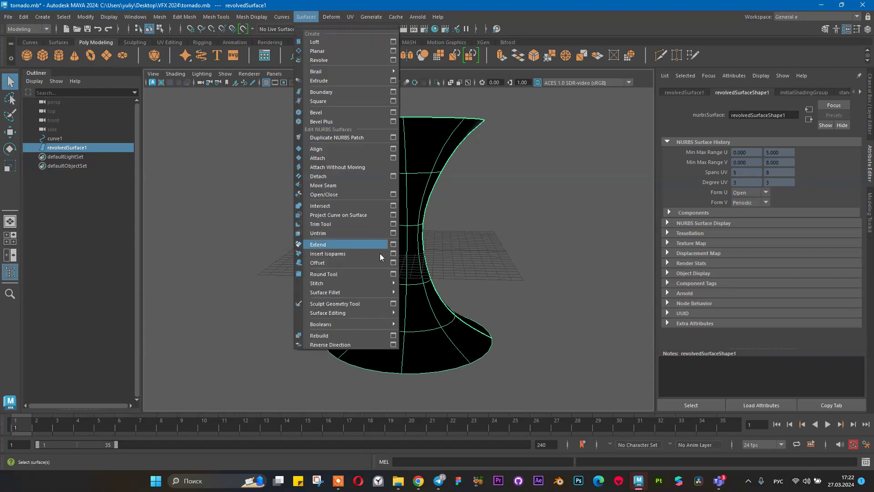
left_click(393, 335)
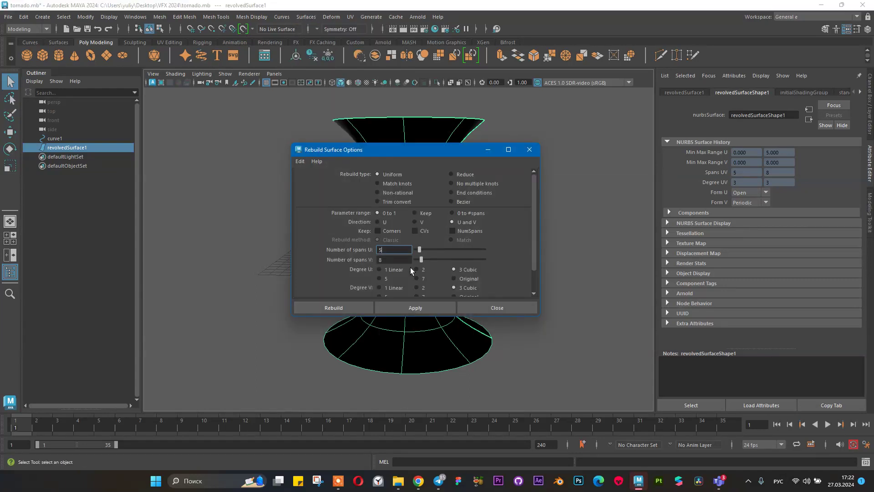
scroll(420, 249, "down", 1)
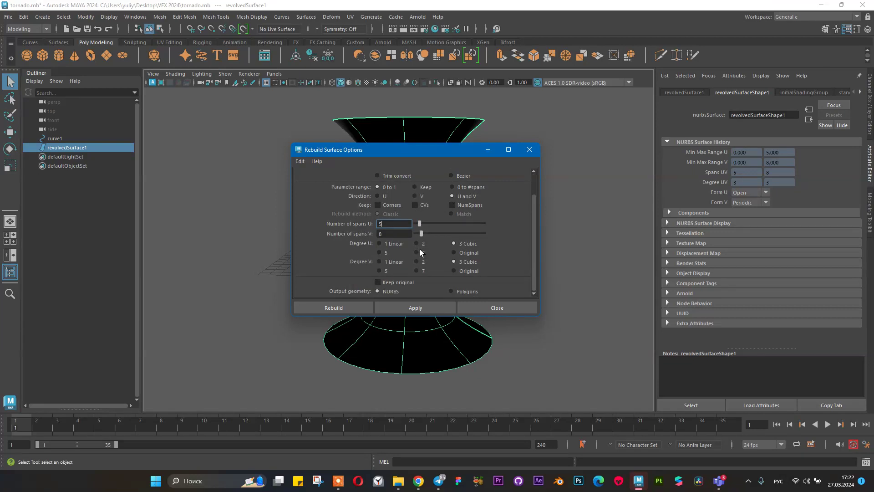
left_click(407, 283)
left_click(364, 306)
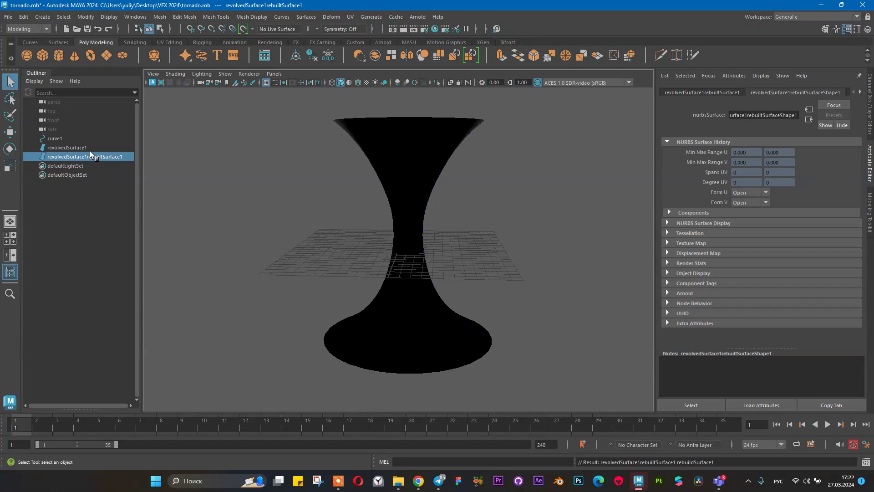
- Hide the original funnel to inspect the rebuilt copy, and undo both the hiding and the rebuild
left_click(90, 149)
key("ctrl+h")
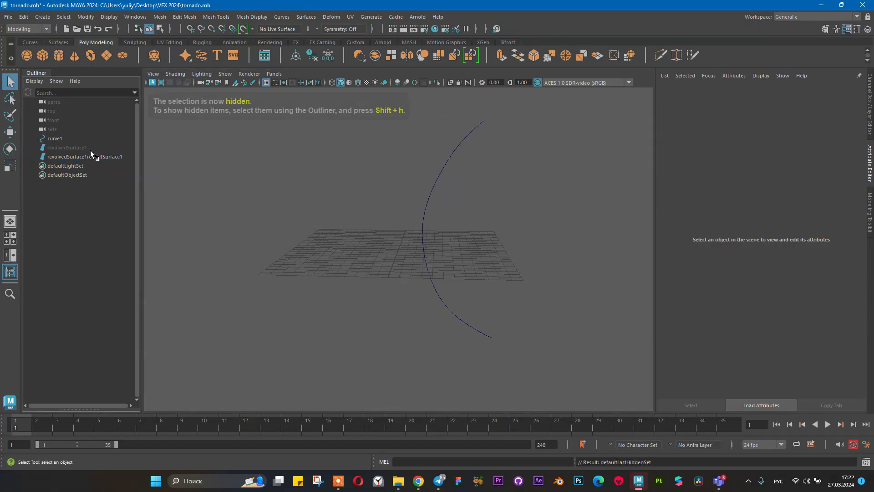
left_click(75, 157)
scroll(379, 263, "down", 5)
scroll(244, 232, "up", 5)
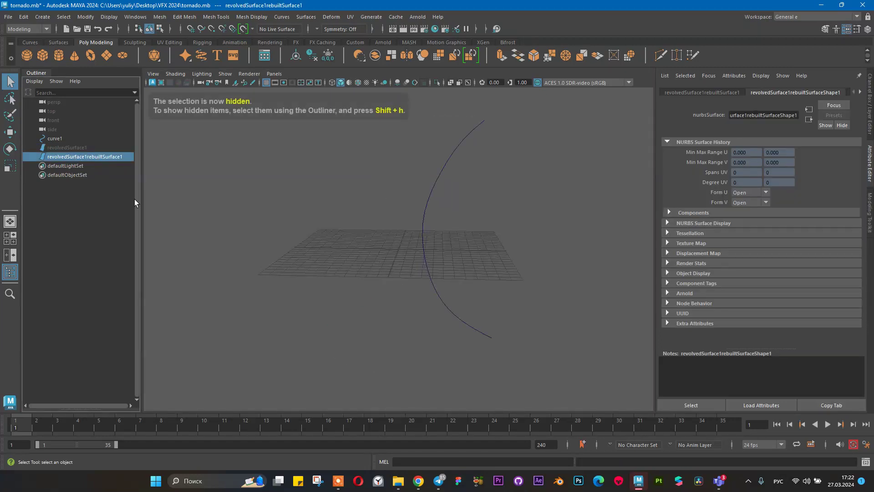
left_click(89, 147)
left_click_drag(385, 174, 479, 222)
left_click(102, 147)
key("alt+shift")
key("shift+h")
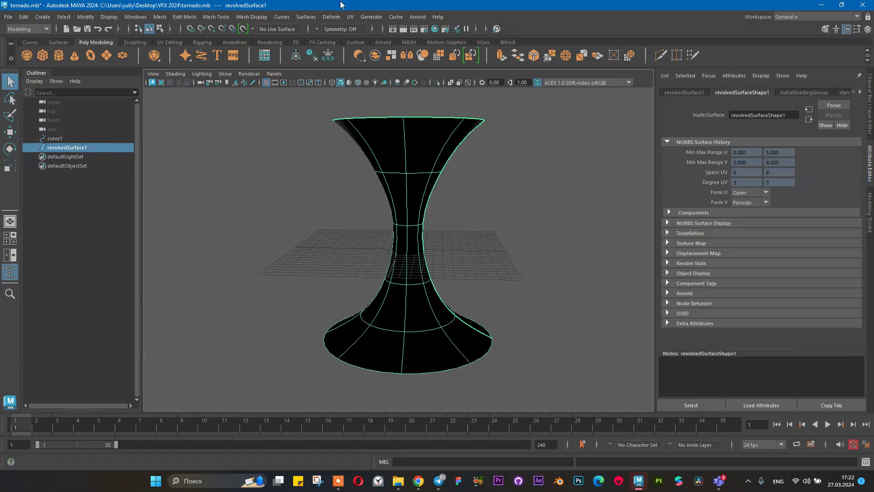
- Reset the Rebuild Surface options to their defaults and try rebuilding the funnel with 4 spans in U and V
left_click(326, 14)
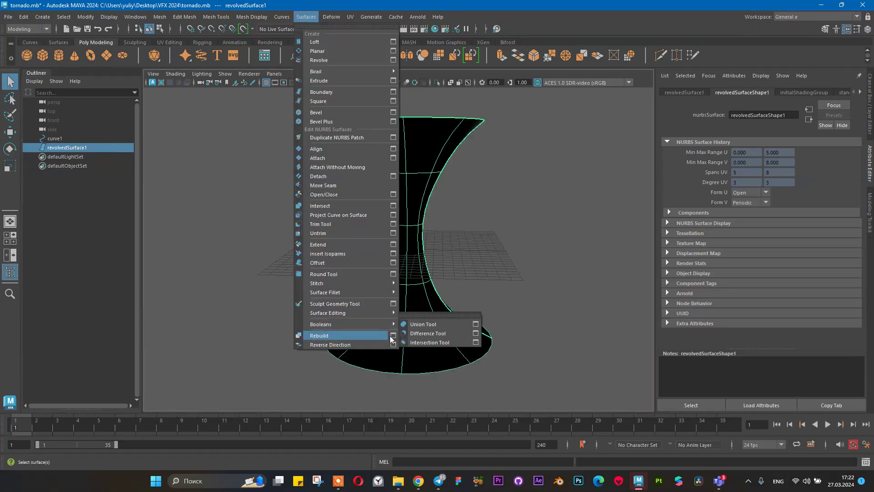
left_click(397, 329)
left_click(305, 162)
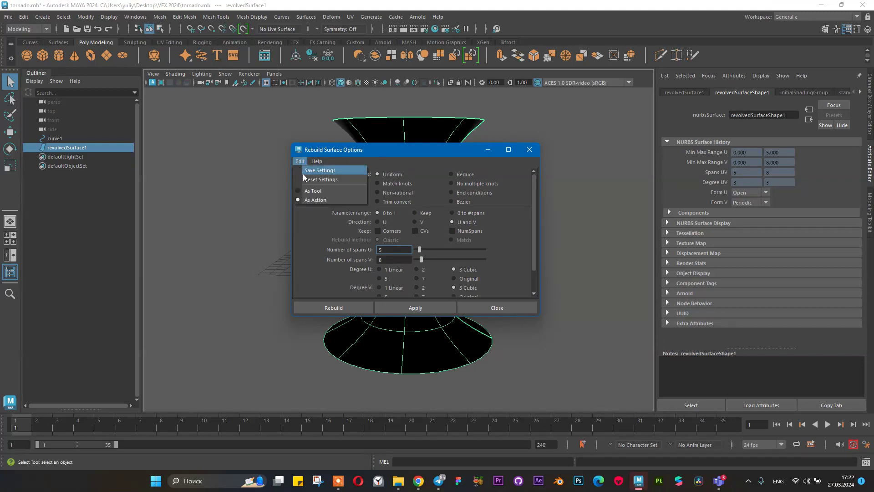
left_click(307, 180)
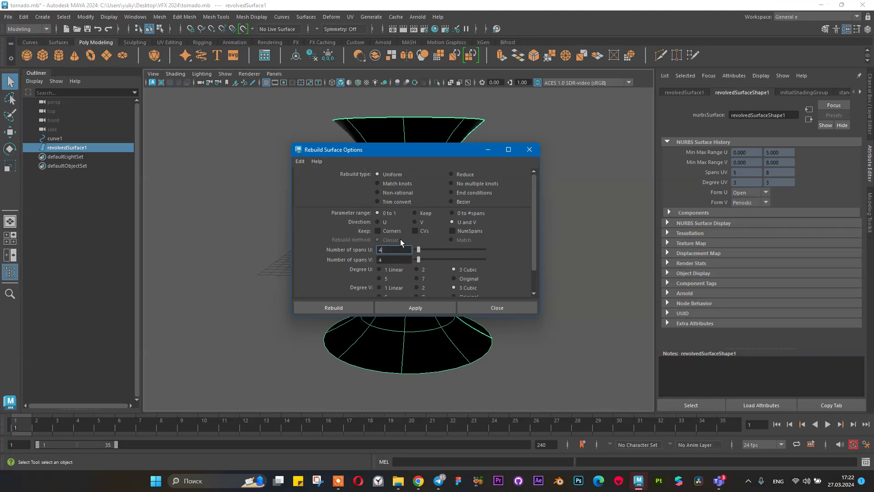
left_click(359, 308)
- Set the rebuild's U degree to 1 Linear
scroll(433, 266, "down", 2)
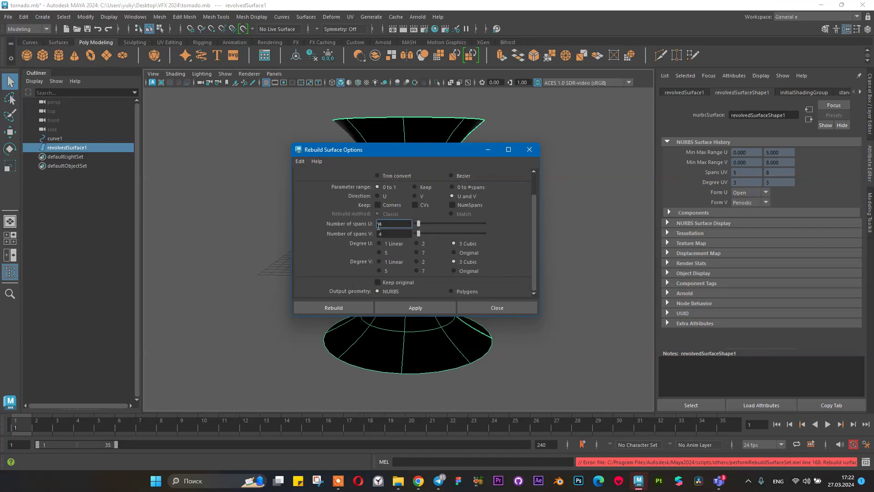
left_click(400, 244)
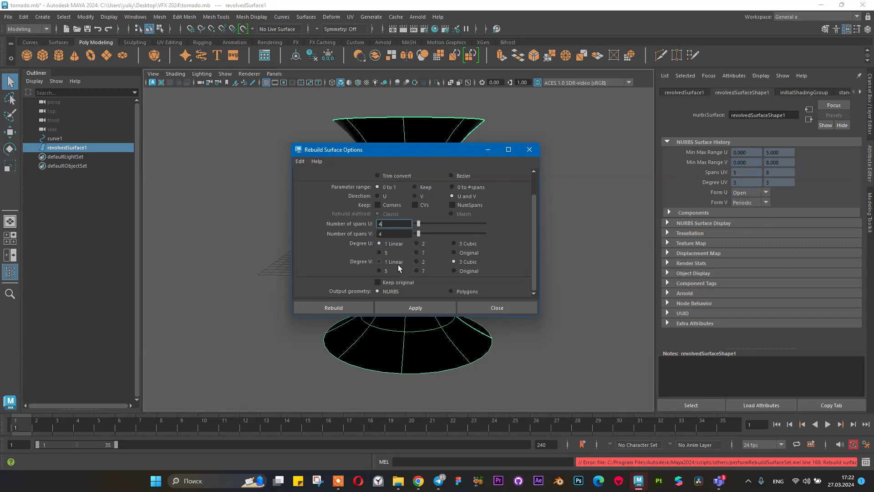